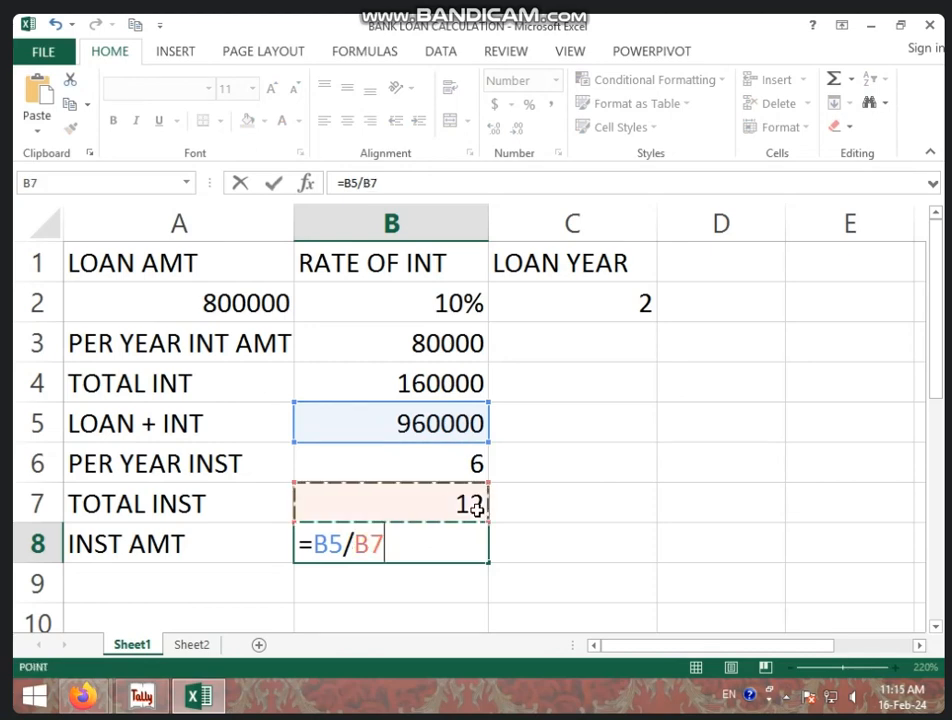
# - Calculate the installment amount in B8 by dividing loan plus interest by total installments with =B5/B7
pyautogui.press('Return')
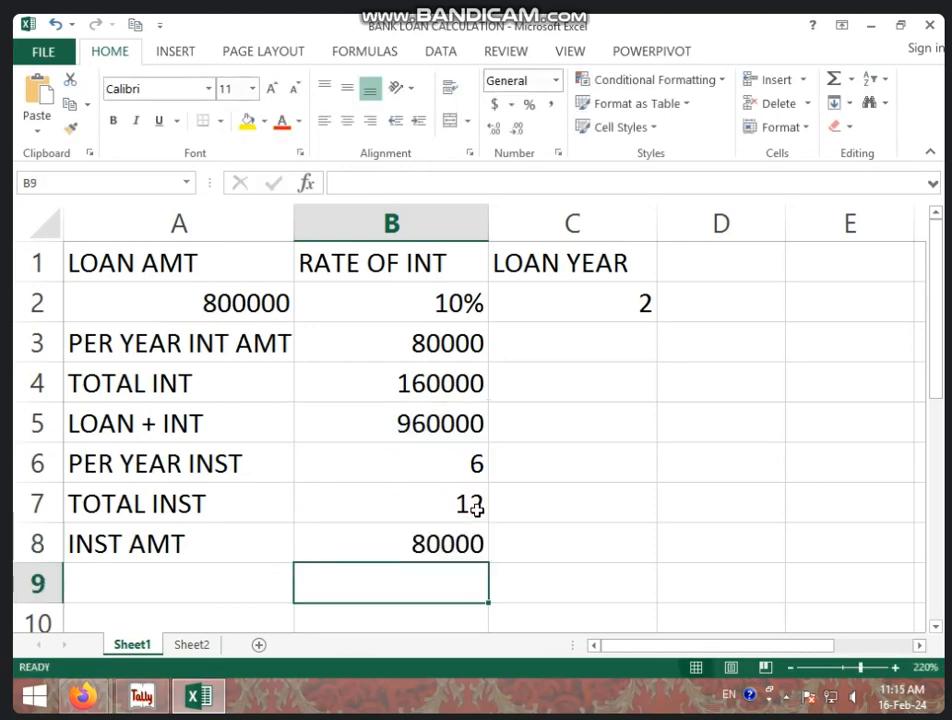
pyautogui.click(431, 539)
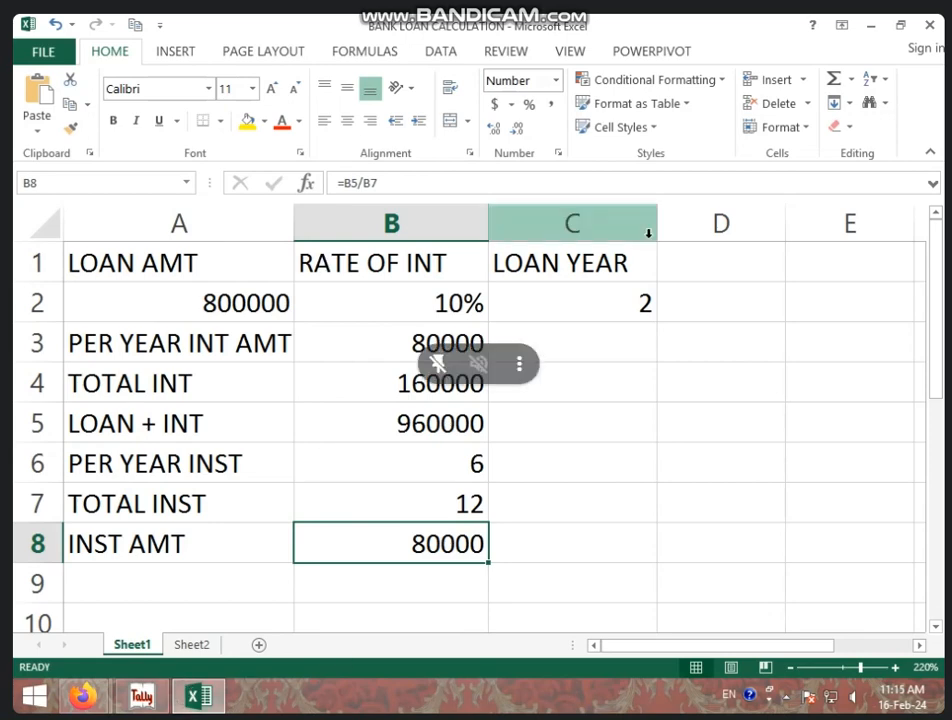
# - Switch to Tally and start a new Receipt voucher in the accounting vouchers
pyautogui.click(152, 697)
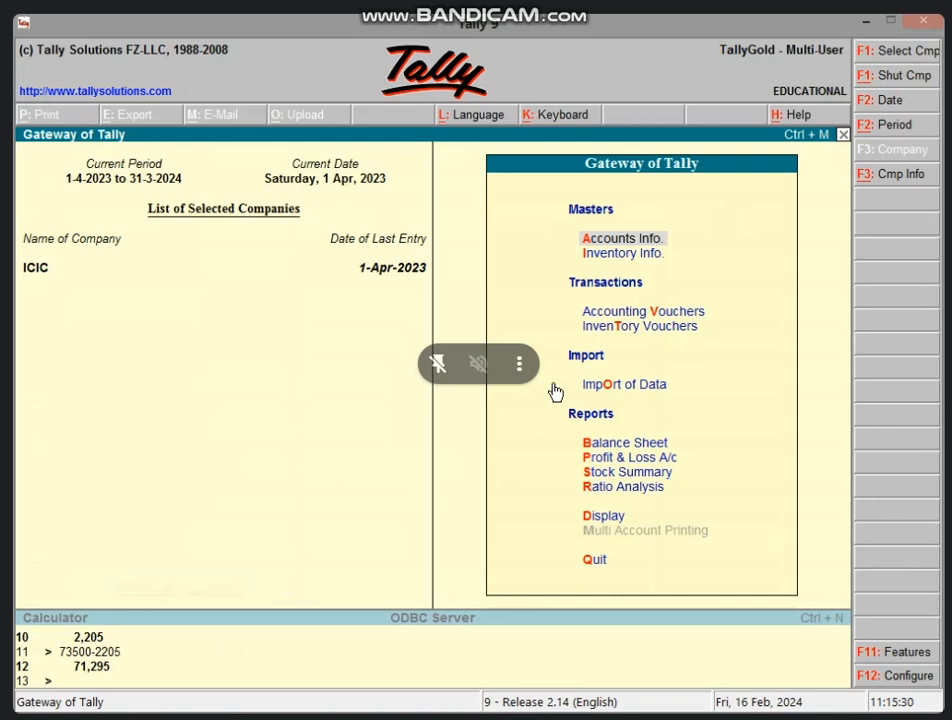
pyautogui.press('v')
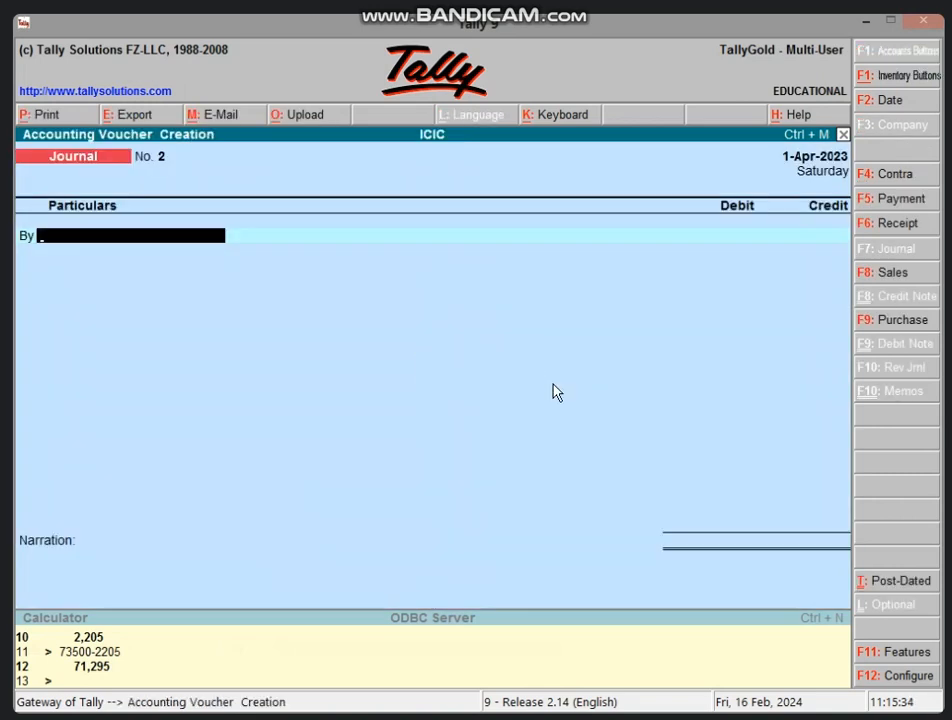
pyautogui.press('F6')
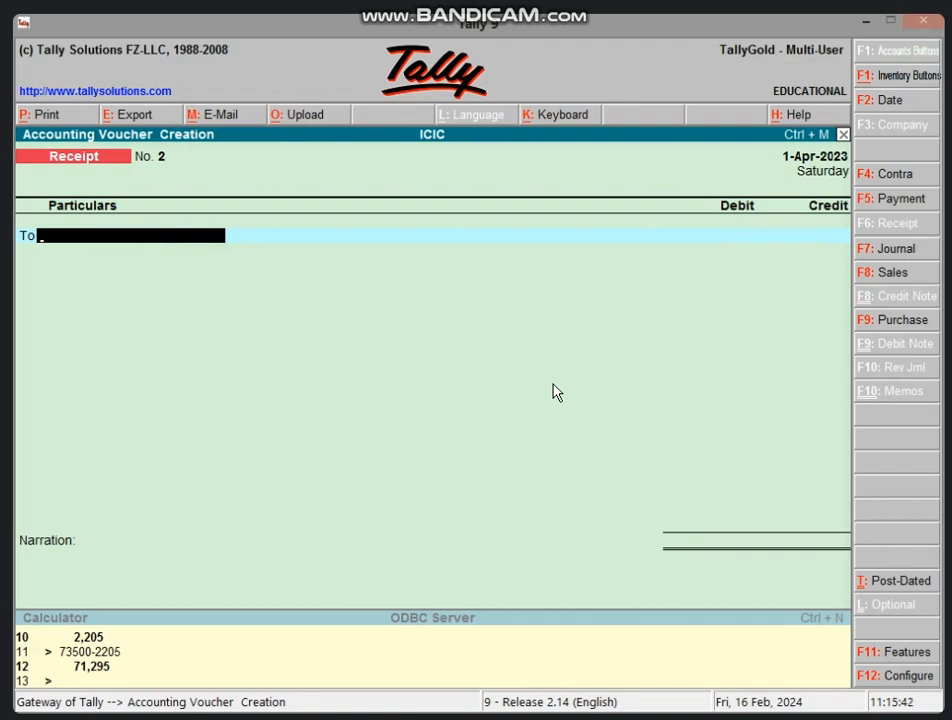
# - Start a new ledger from the receipt voucher and name it BANK LOAN A/C without an alias
pyautogui.hotkey('alt', 'c')
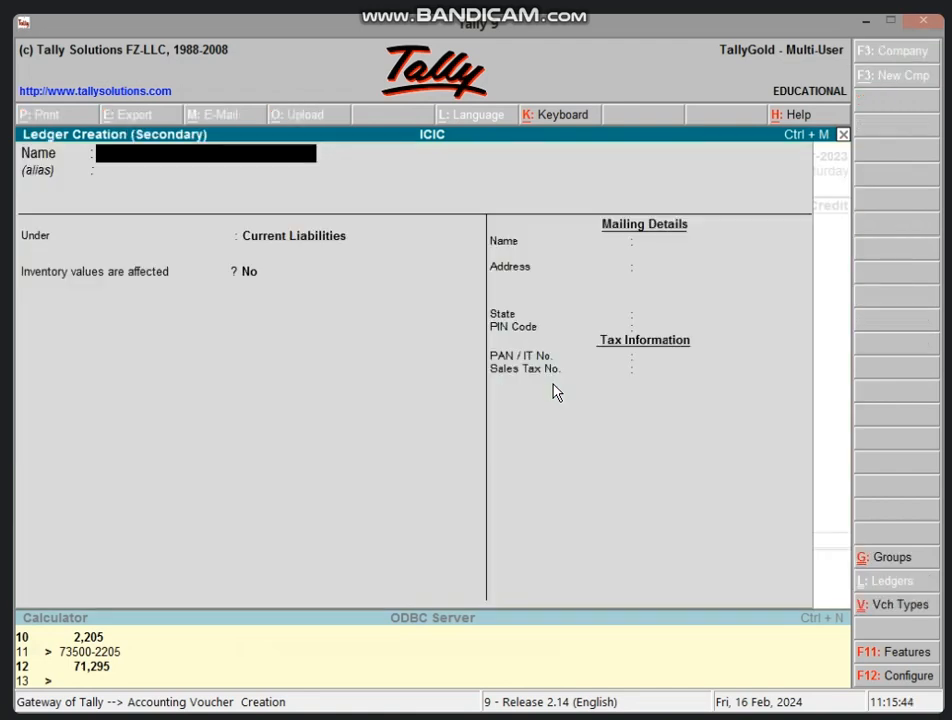
pyautogui.write('BANK LOA')
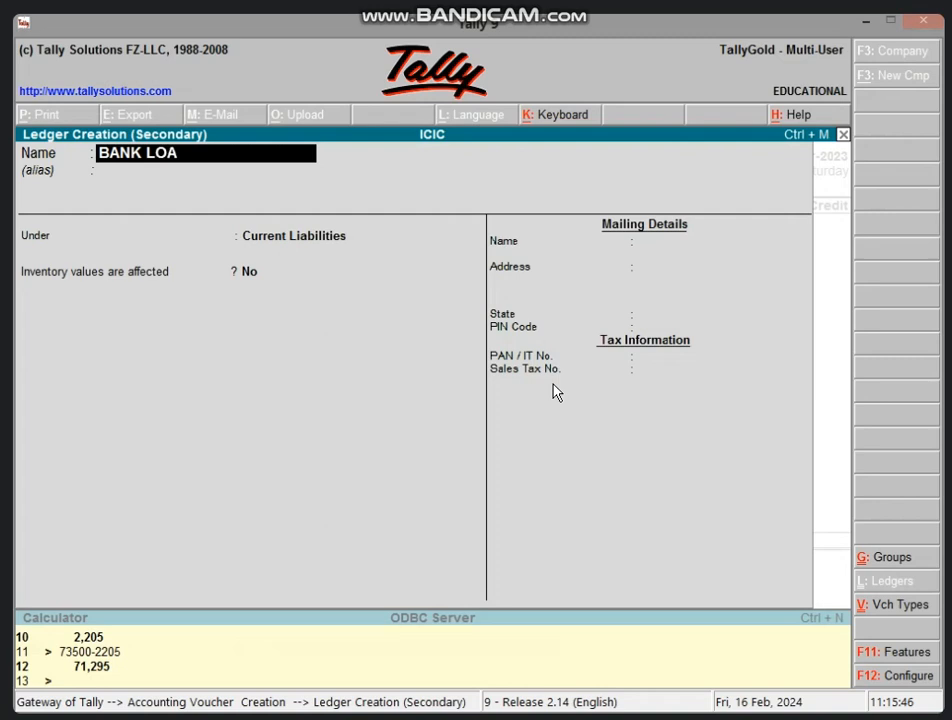
pyautogui.write('N A/C')
pyautogui.press('Return')
pyautogui.press('Return')
# - Place the BANK LOAN A/C ledger under Loans (Liability) and save it with the remaining details at their defaults
pyautogui.write('LO')
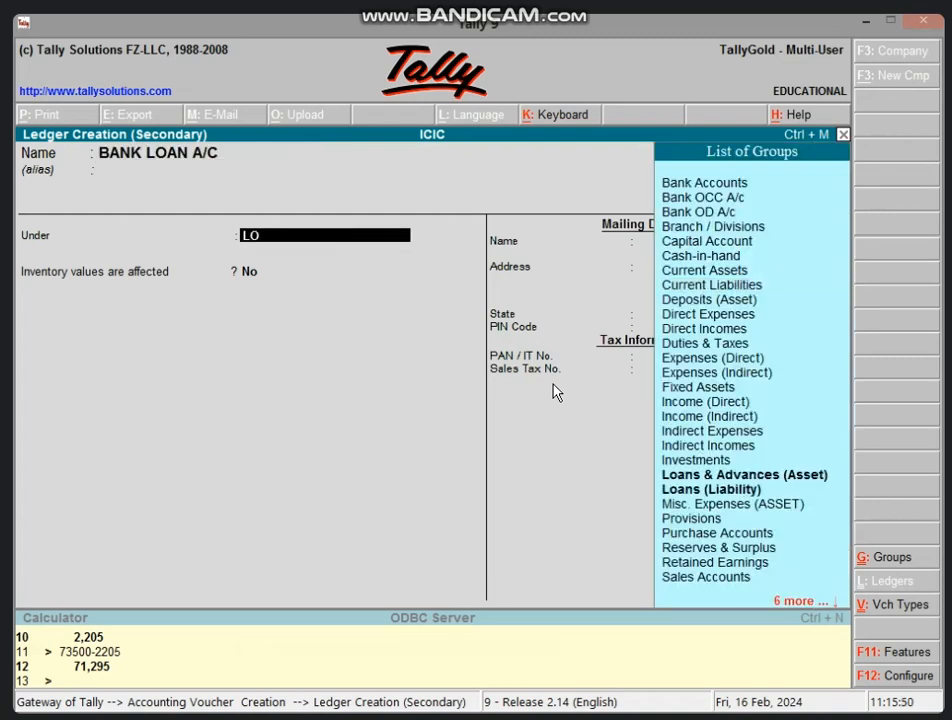
pyautogui.write('A')
pyautogui.press('Down')
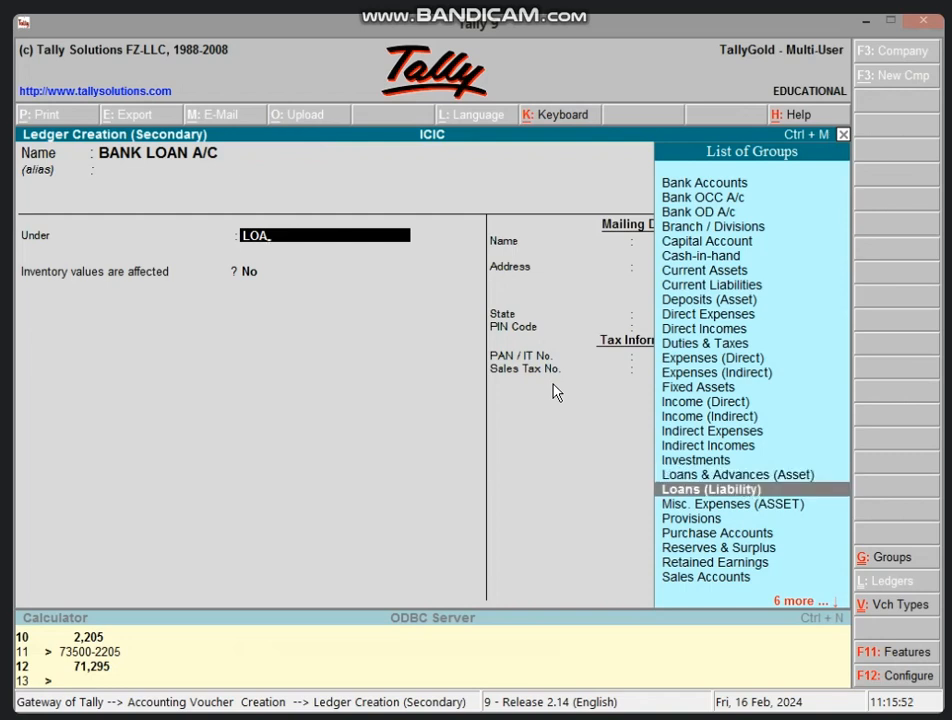
pyautogui.press('Return')
pyautogui.press('Return')
pyautogui.press('Return')
pyautogui.press('Return')
pyautogui.press('Return')
pyautogui.press('Return')
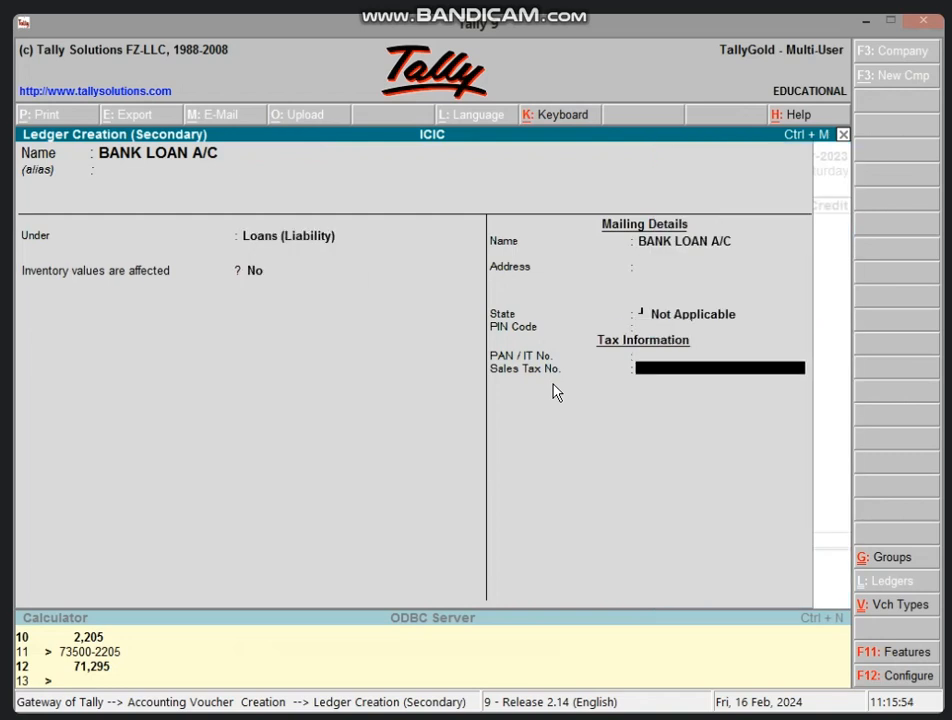
pyautogui.press('Return')
pyautogui.press('Return')
# - Credit BANK LOAN A/C with 8,00,000, debit Cash for the same amount, and save the receipt without a narration
pyautogui.write('8')
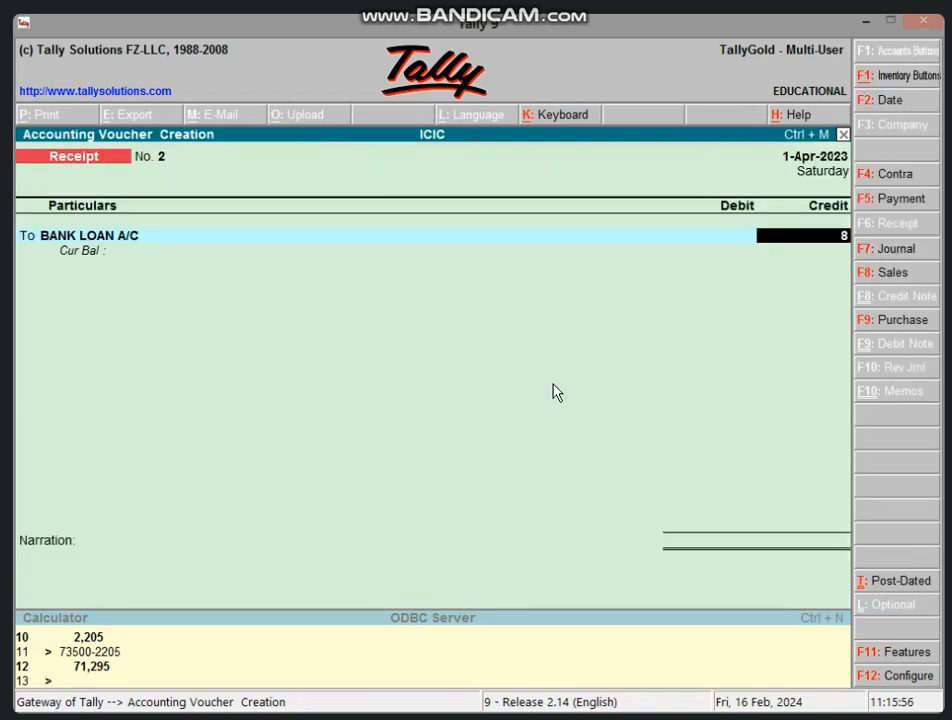
pyautogui.write(',00,000')
pyautogui.press('Return')
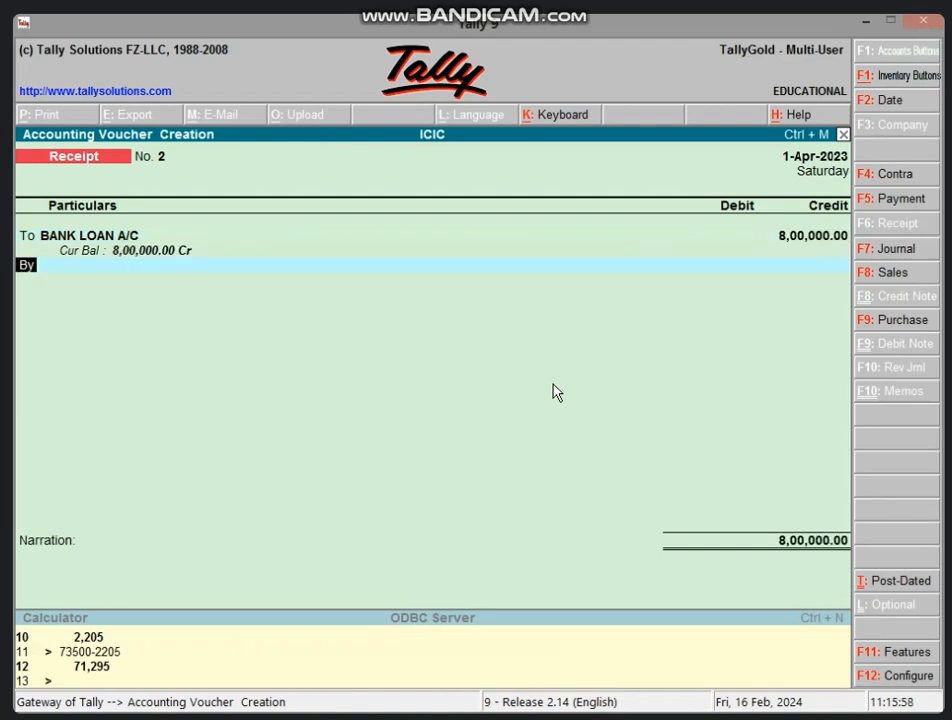
pyautogui.press('Return')
pyautogui.write('CA')
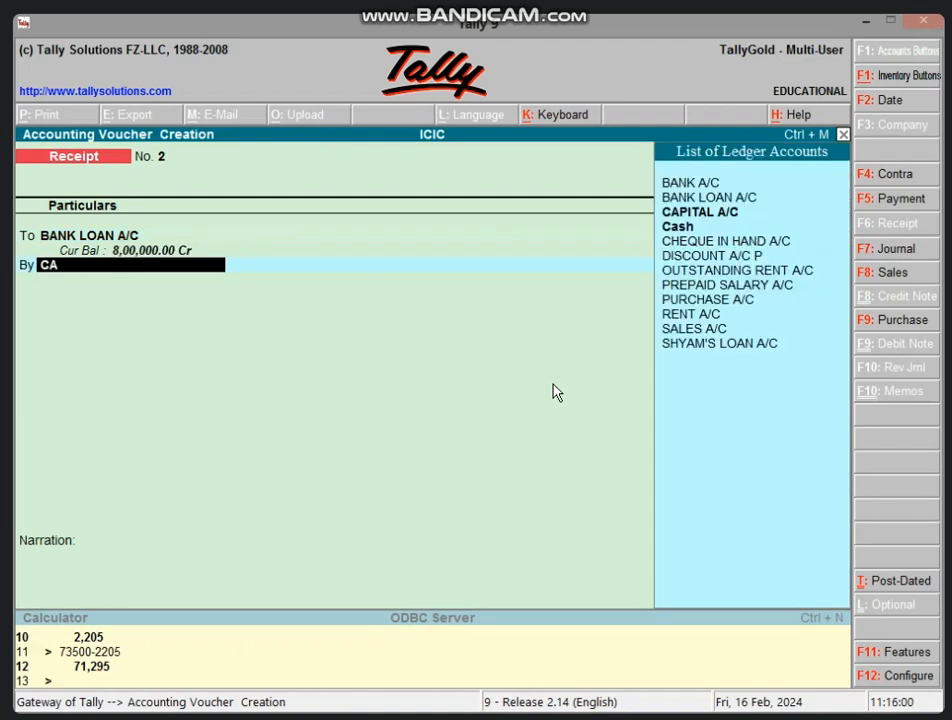
pyautogui.press('Return')
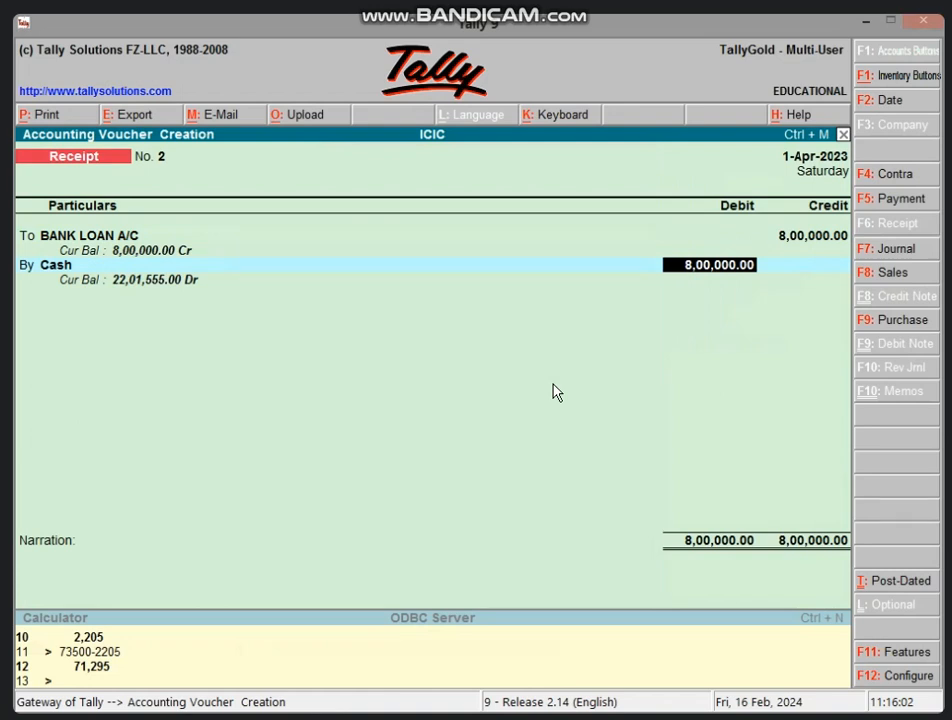
pyautogui.press('Return')
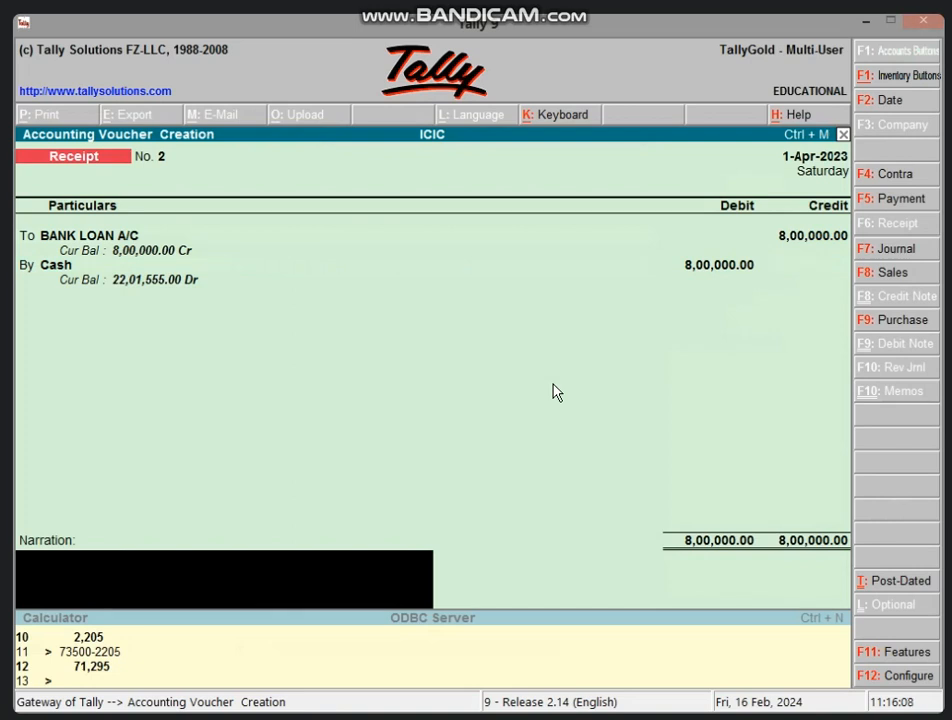
pyautogui.press('Return')
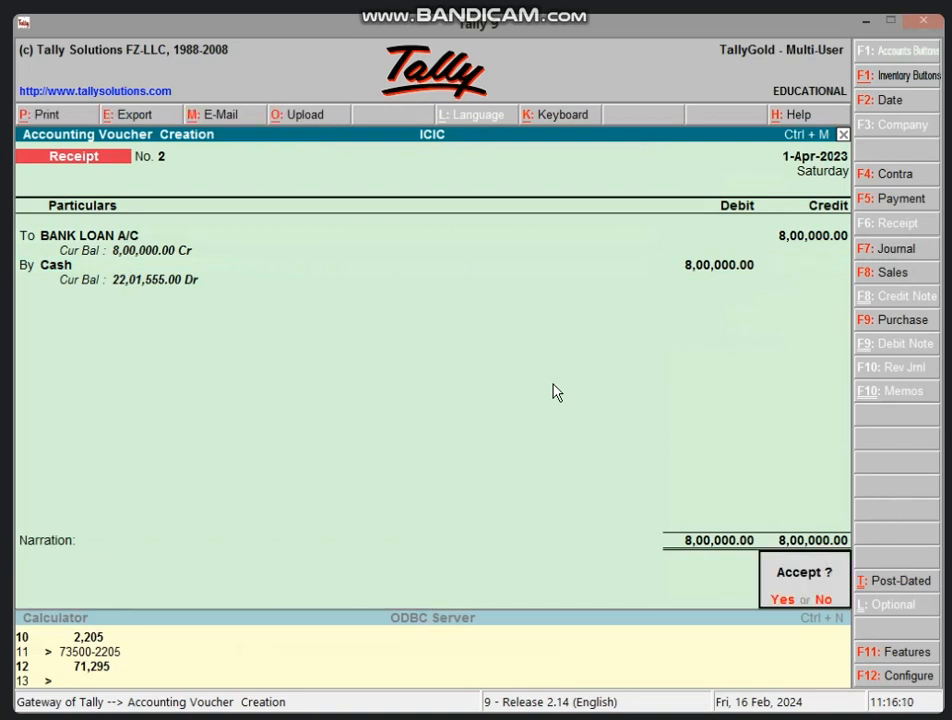
pyautogui.press('Return')
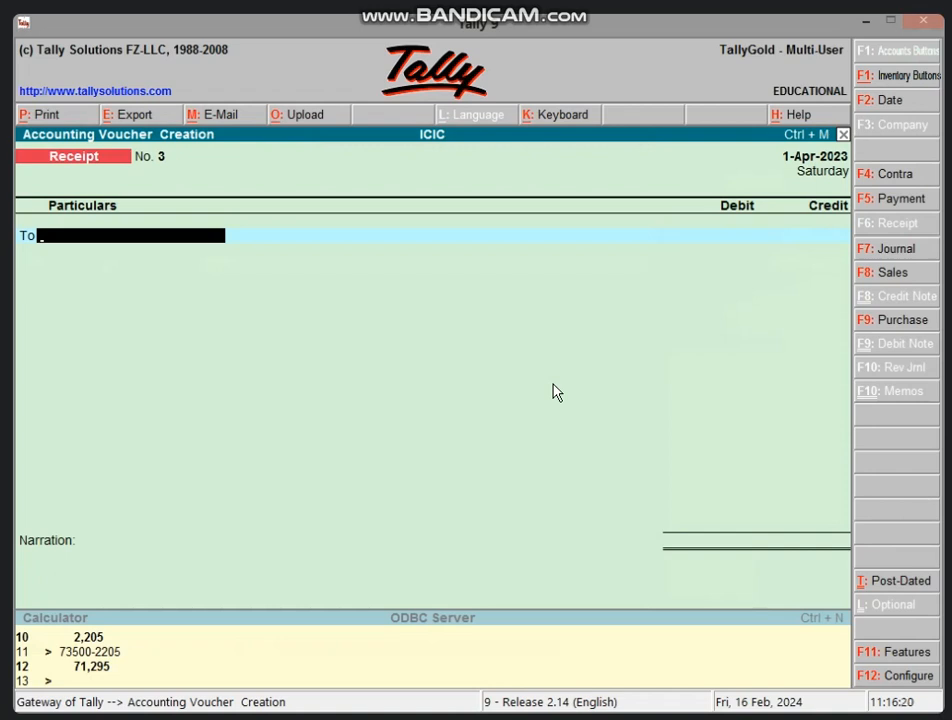
# - Start a Journal voucher and create an INTEREST A/C ledger under Indirect Expenses for its debit line
pyautogui.press('F7')
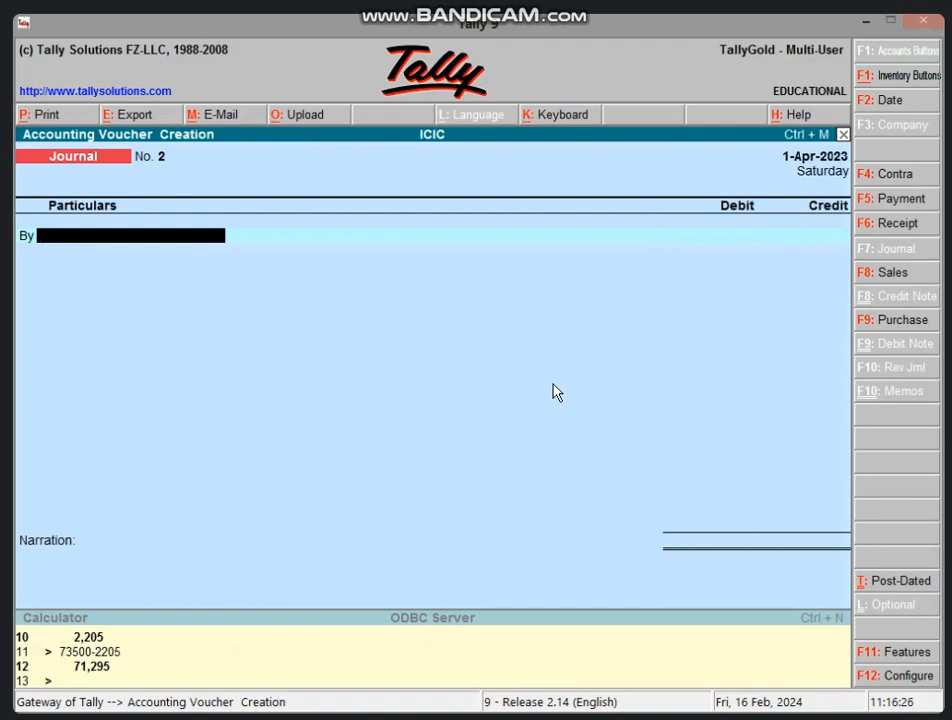
pyautogui.hotkey('alt', 'c')
pyautogui.write('INT')
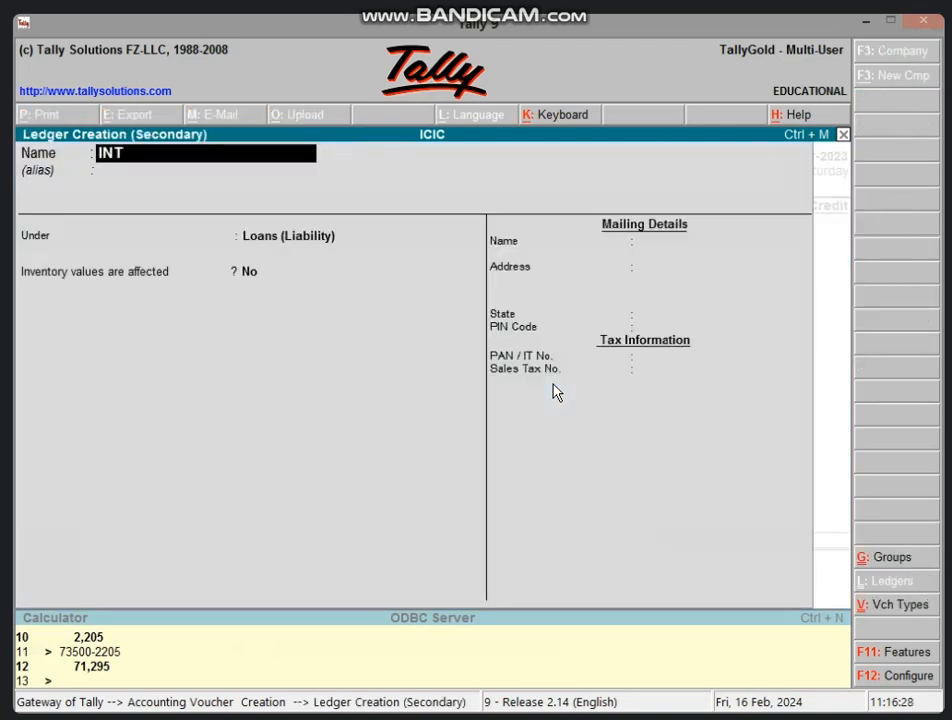
pyautogui.write('EREST')
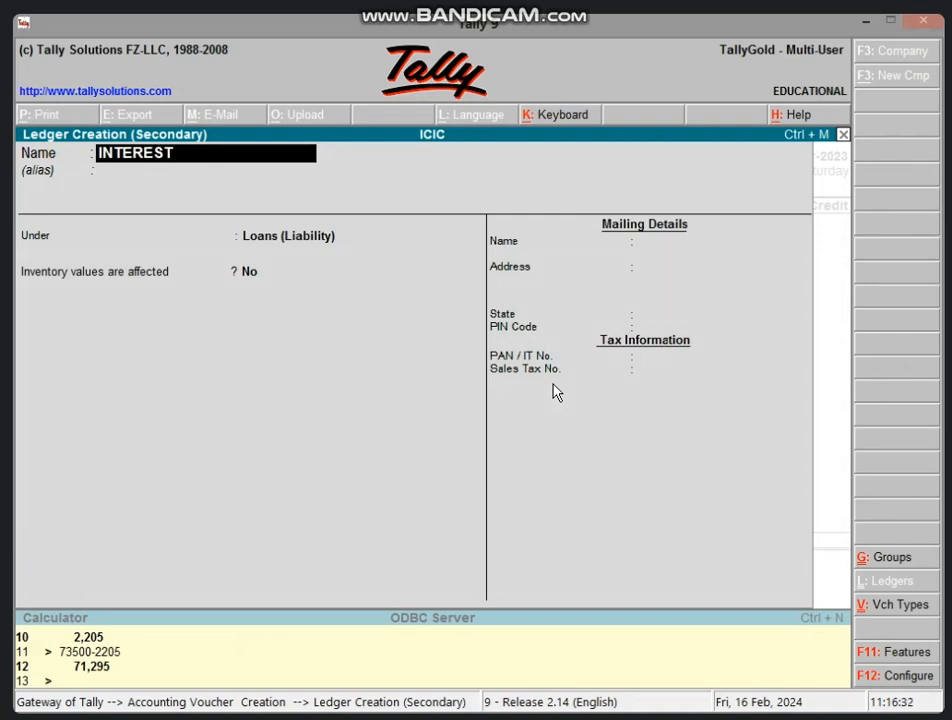
pyautogui.write(' A/C')
pyautogui.press('Return')
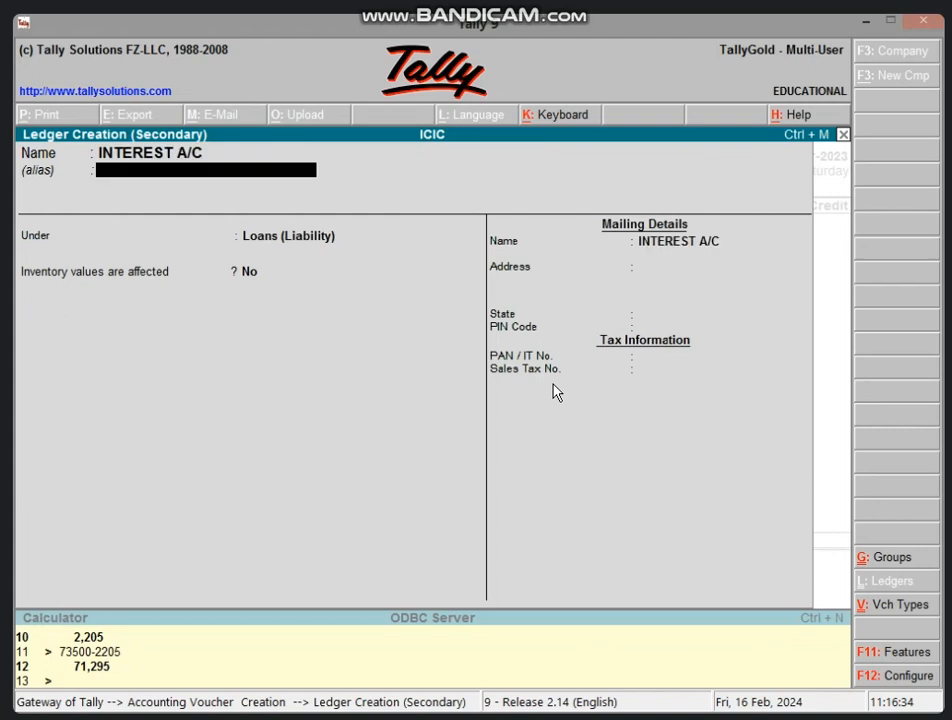
pyautogui.press('Return')
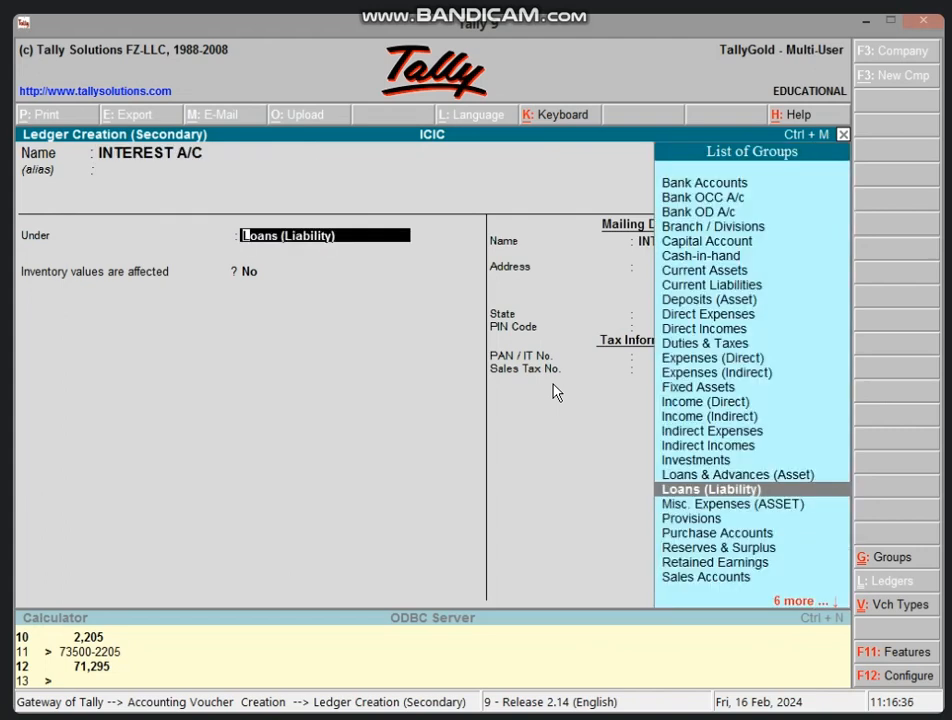
pyautogui.write('IND')
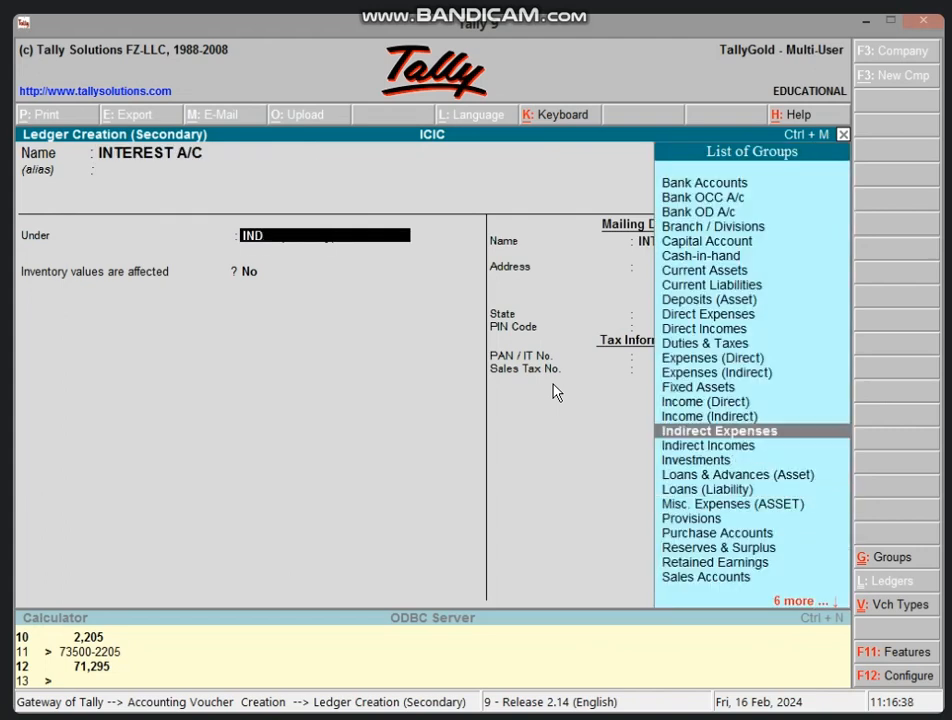
pyautogui.press('Return')
pyautogui.press('Return')
pyautogui.press('Return')
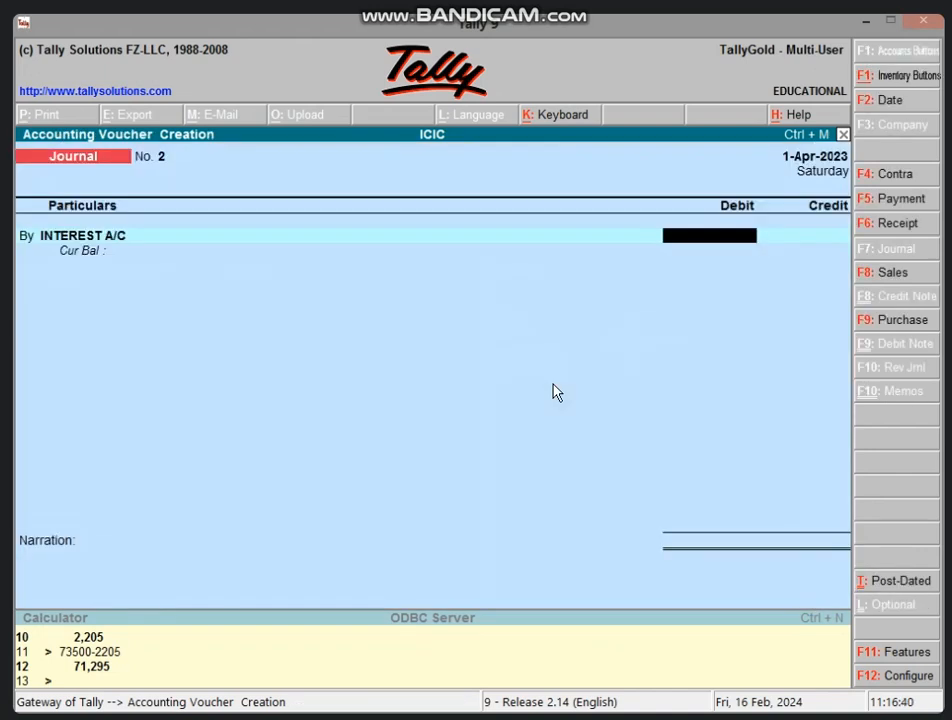
# - Check the total interest in the Excel loan sheet, then debit INTEREST A/C with 1,60,000 in the Tally journal
pyautogui.click(862, 27)
pyautogui.click(326, 376)
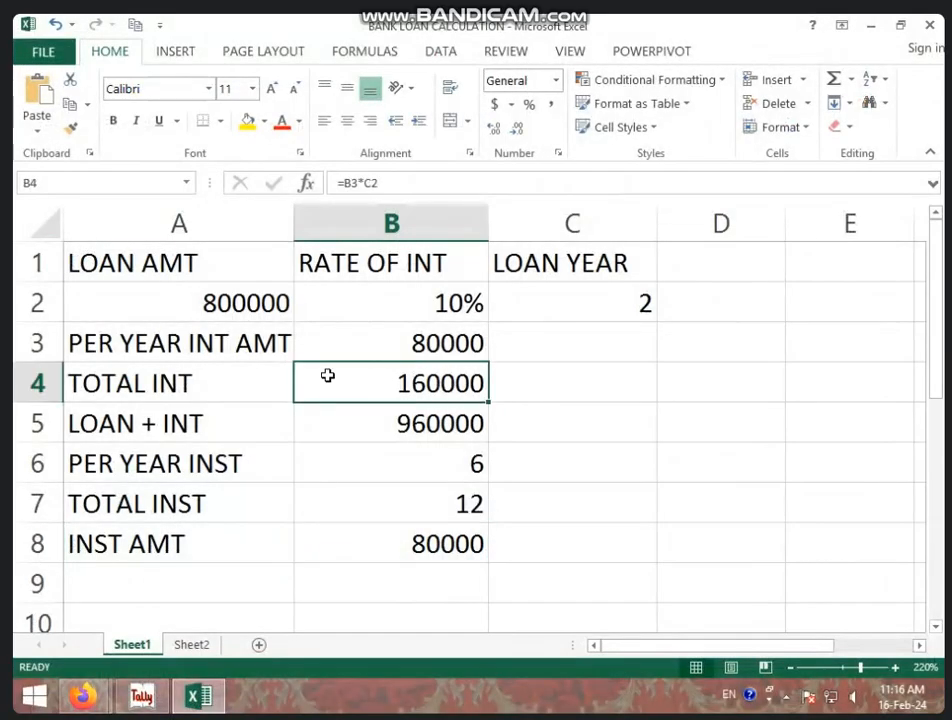
pyautogui.click(141, 695)
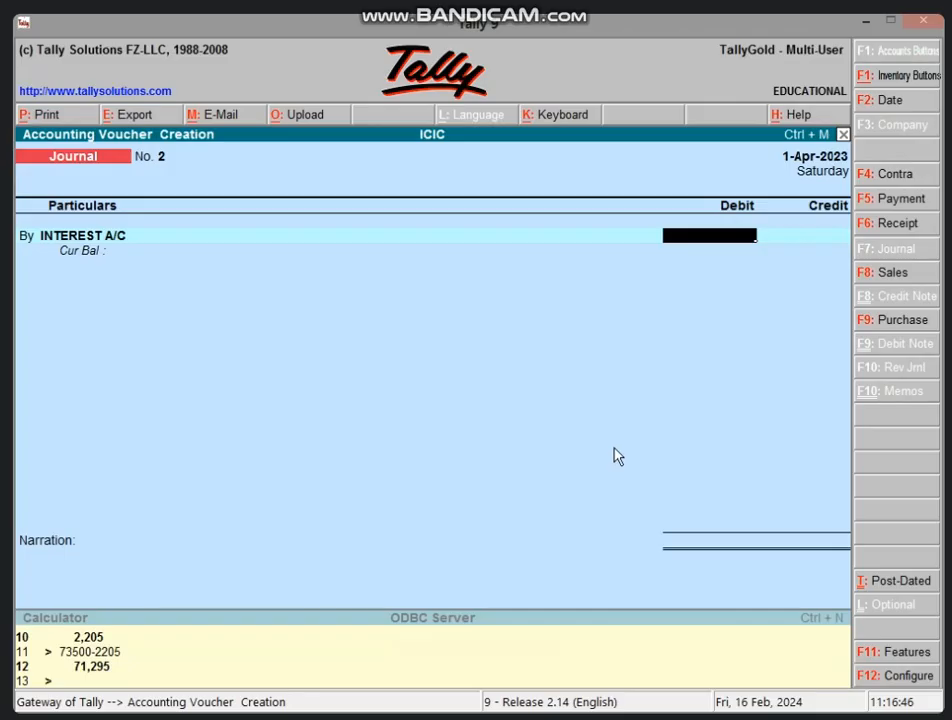
pyautogui.write('1,60,00')
pyautogui.write('0000')
pyautogui.press('Return')
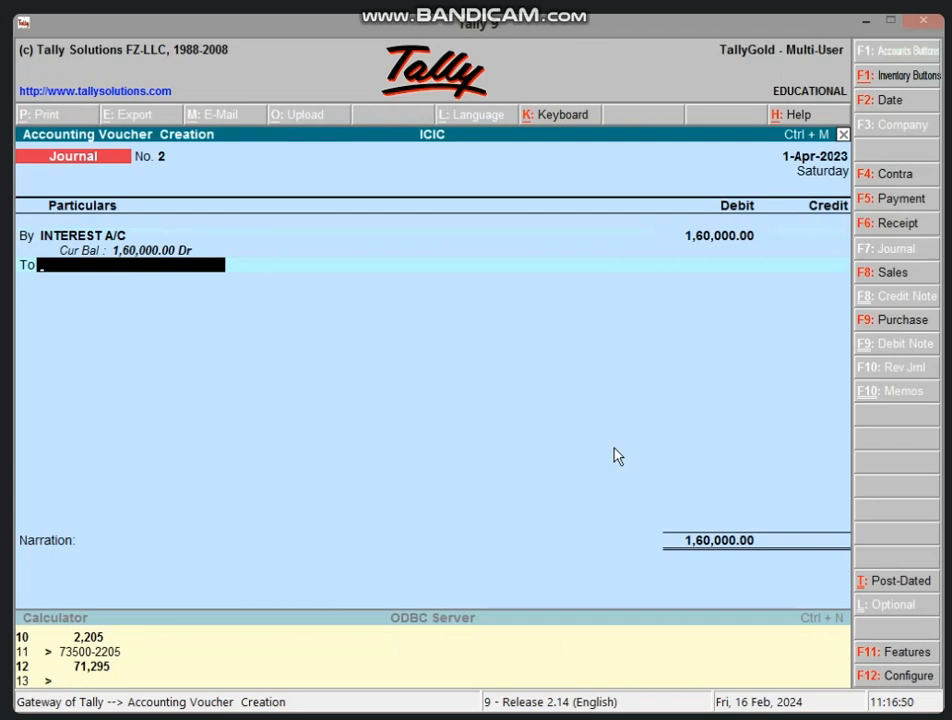
# - Credit BANK LOAN A/C with 1,60,000 and save the journal voucher without a narration
pyautogui.write('BA')
pyautogui.press('Return')
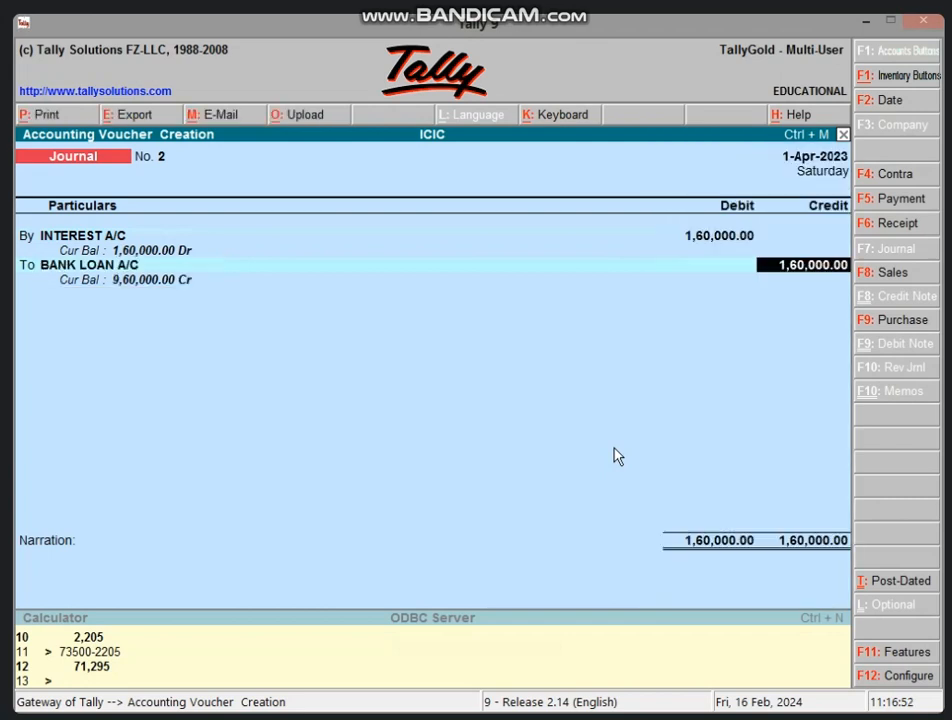
pyautogui.press('Return')
pyautogui.press('Return')
pyautogui.press('Return')
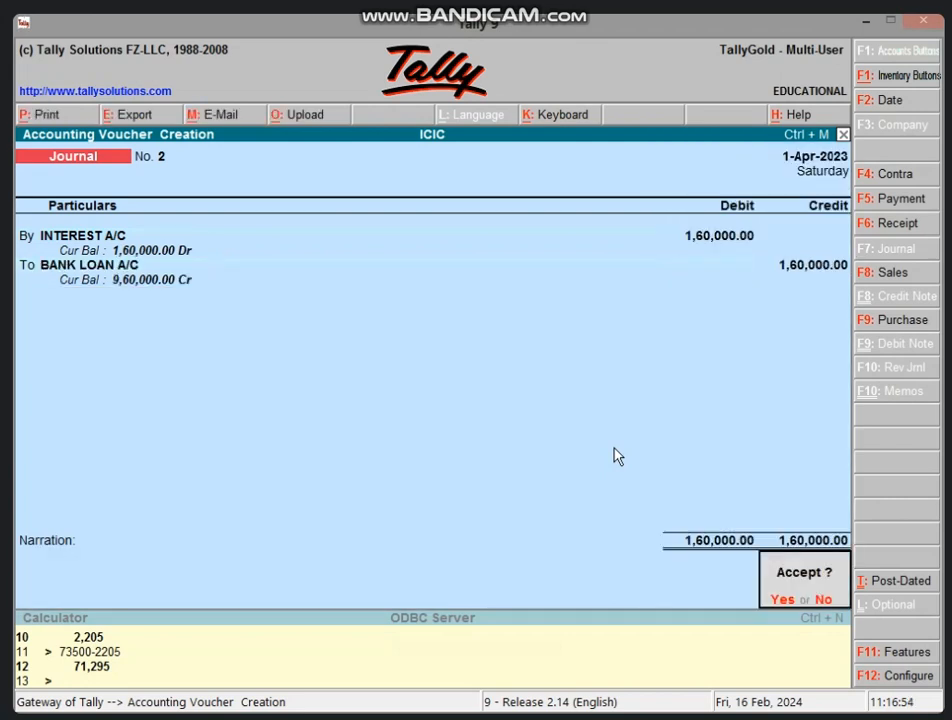
pyautogui.press('Return')
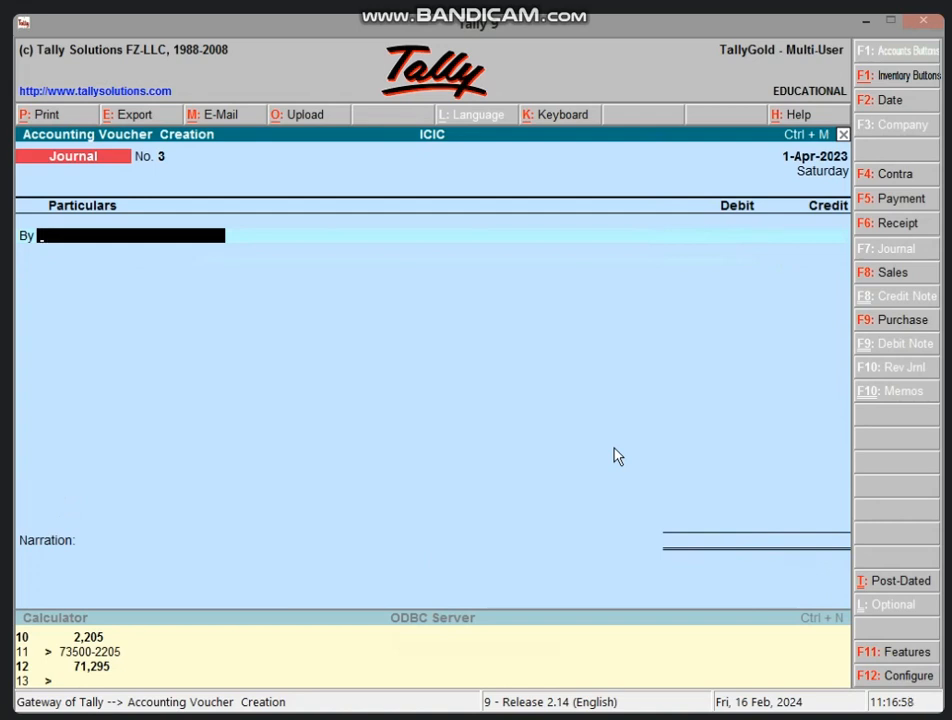
# - Start a Payment voucher and enter a debit of 80000 to BANK LOAN A/C
pyautogui.press('F5')
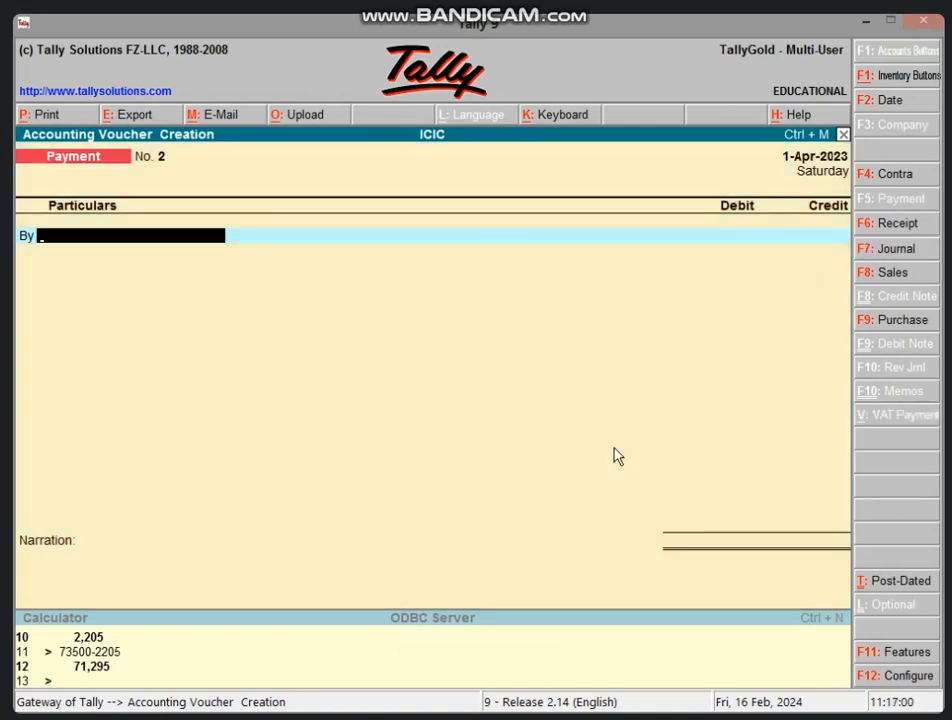
pyautogui.write('BA')
pyautogui.press('Return')
pyautogui.write('8')
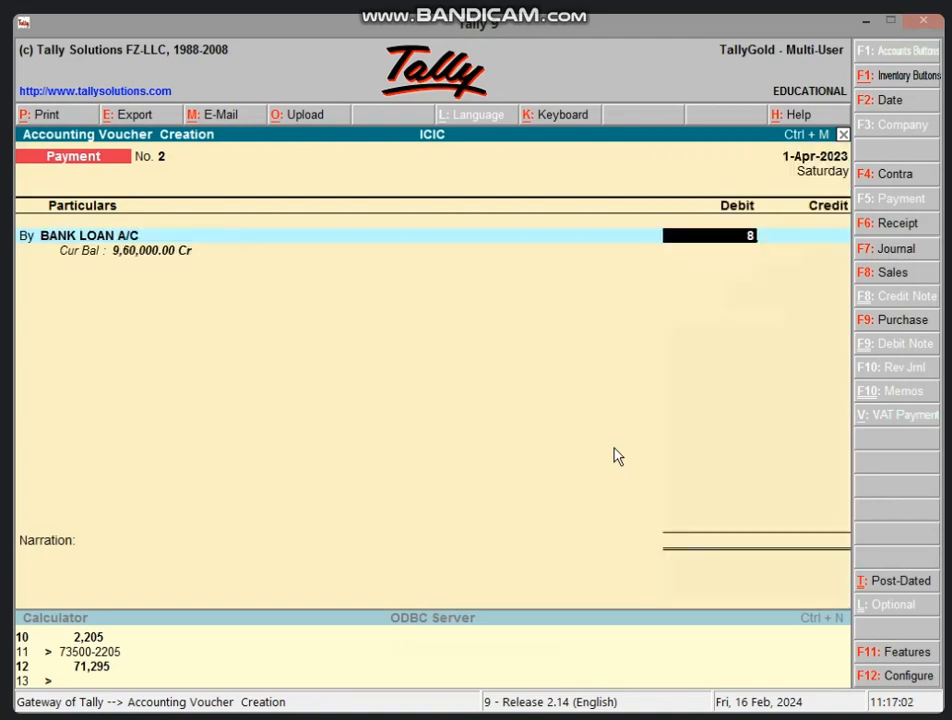
pyautogui.write('0000')
# - Check the installment amount in cell B8 of the Excel loan sheet and return to the Tally payment voucher
pyautogui.click(866, 21)
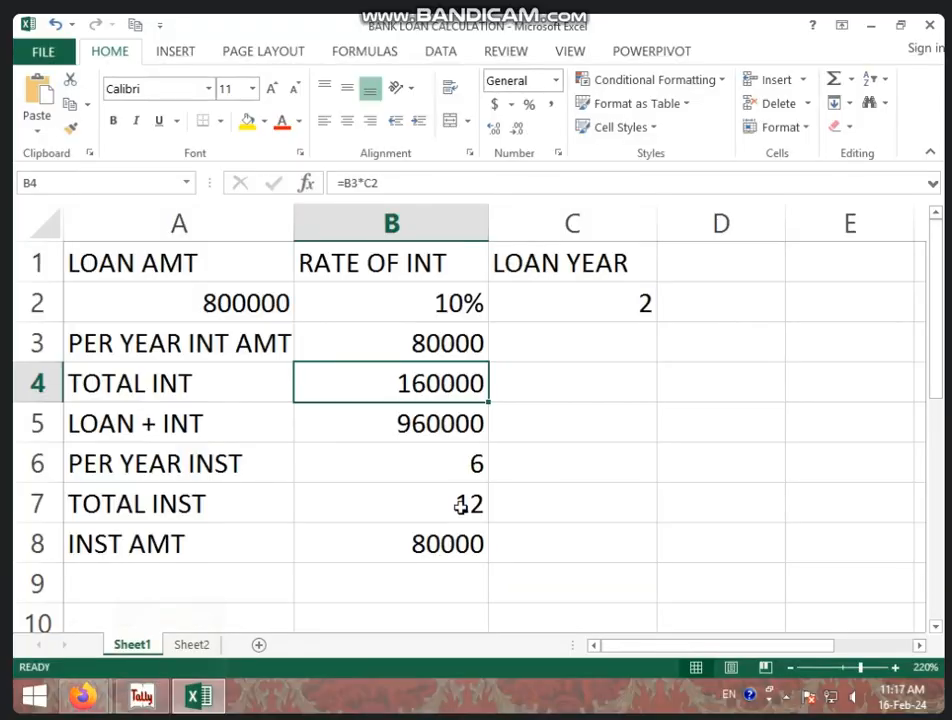
pyautogui.click(410, 546)
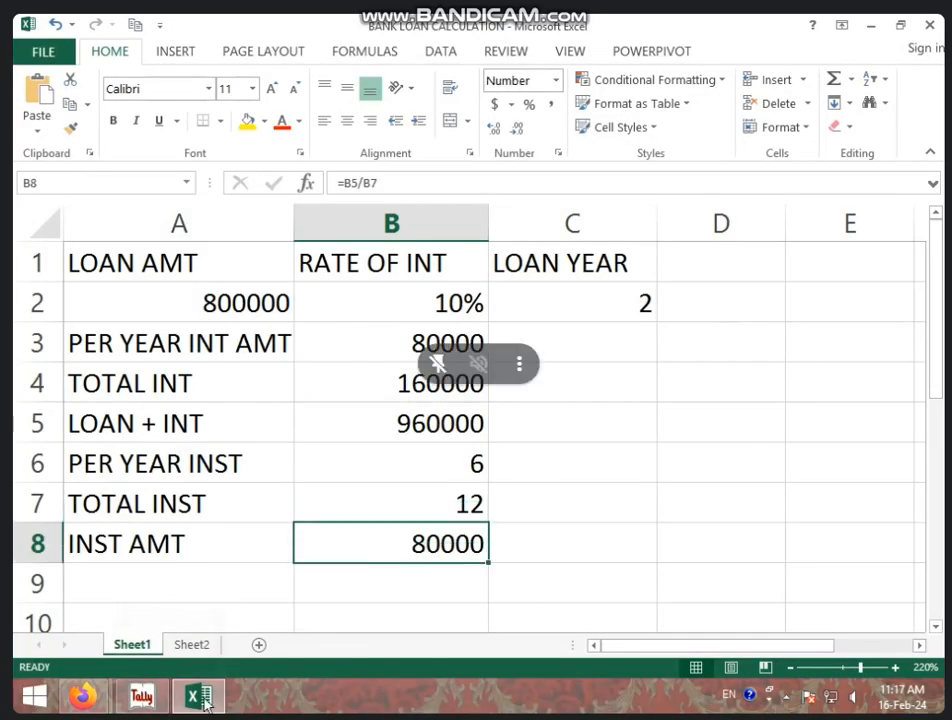
pyautogui.click(142, 697)
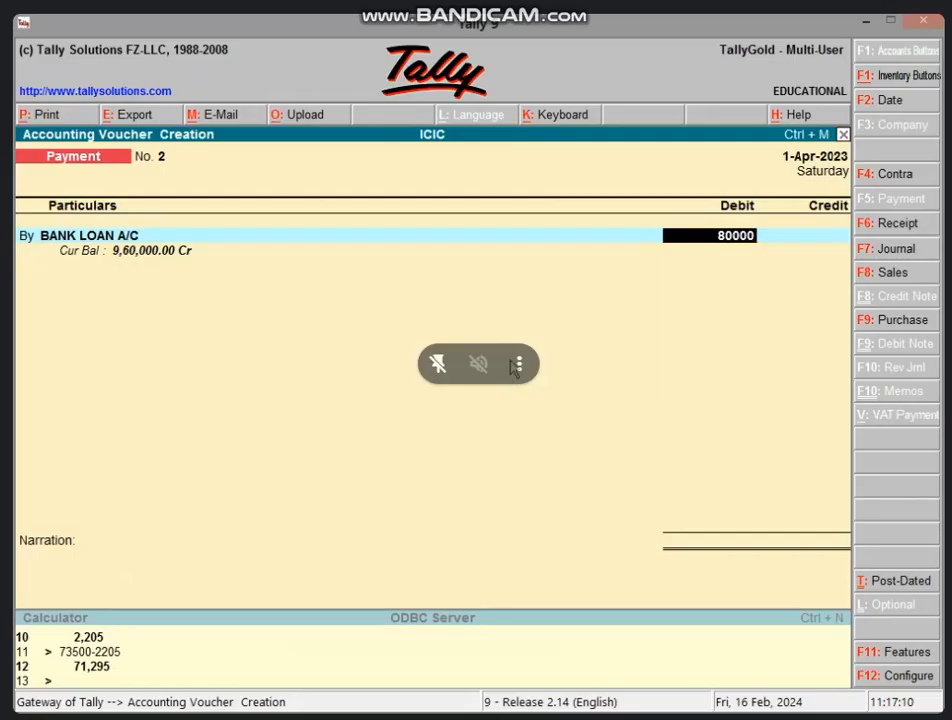
# - Credit Cash with 80,000 against the BANK LOAN A/C debit and save the payment voucher without a narration
pyautogui.press('Return')
pyautogui.press('Return')
pyautogui.write('CA')
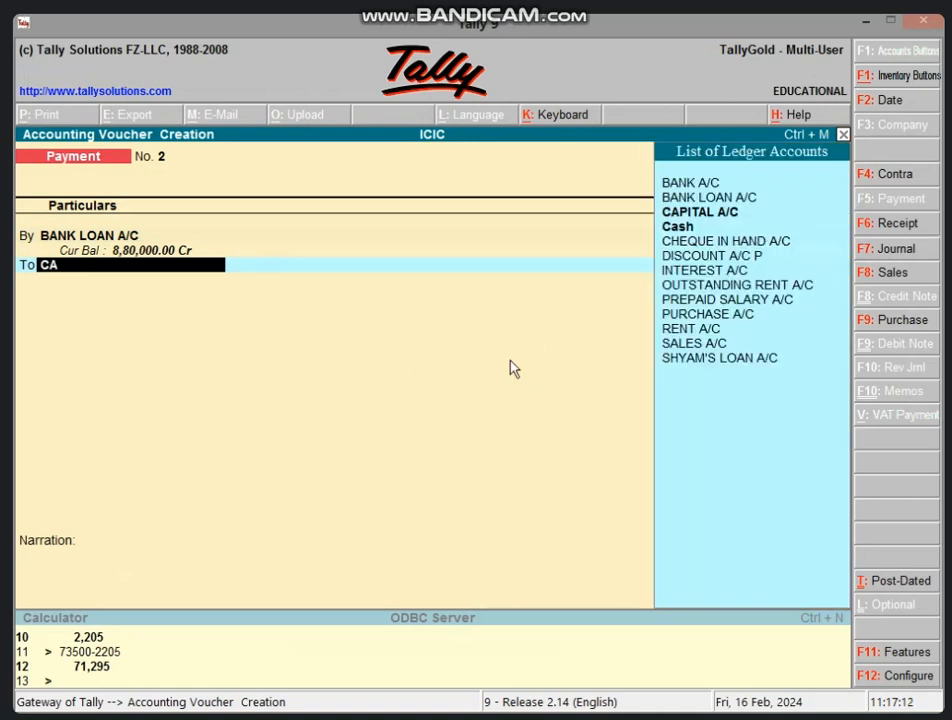
pyautogui.write('S')
pyautogui.press('Return')
pyautogui.press('Return')
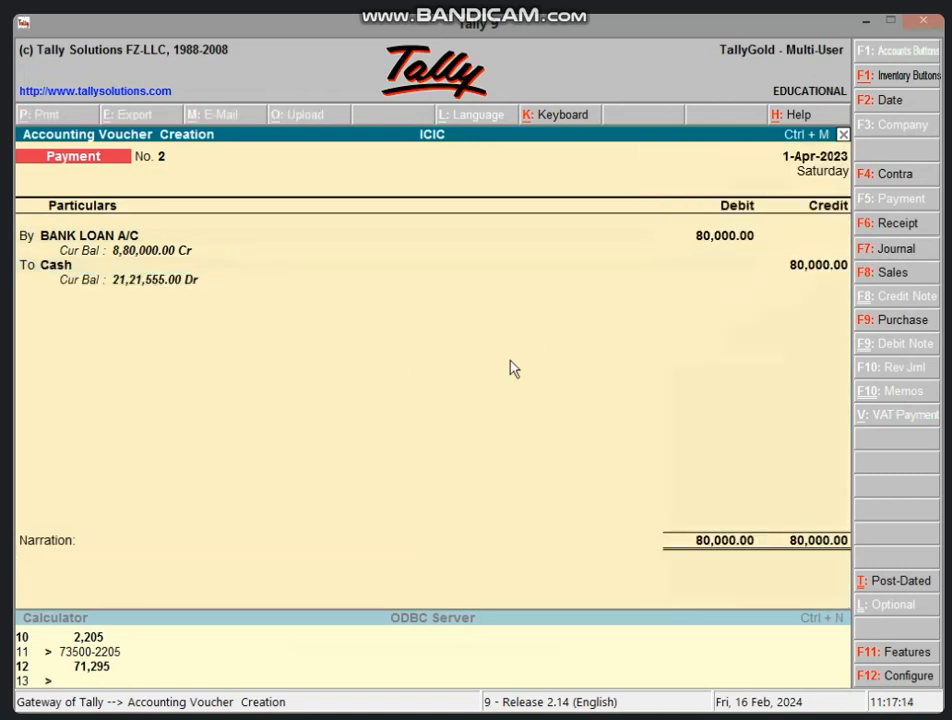
pyautogui.press('Return')
pyautogui.press('Return')
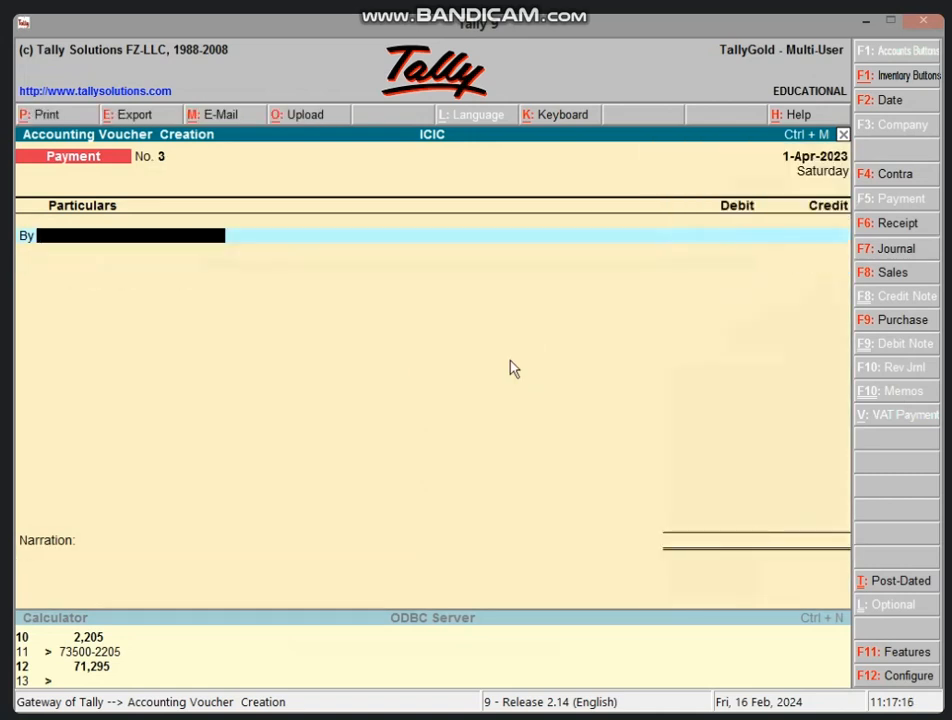
# - Leave voucher entry and review the Balance Sheet in detailed view, followed by the Profit & Loss A/c
pyautogui.press('Escape')
pyautogui.press('Return')
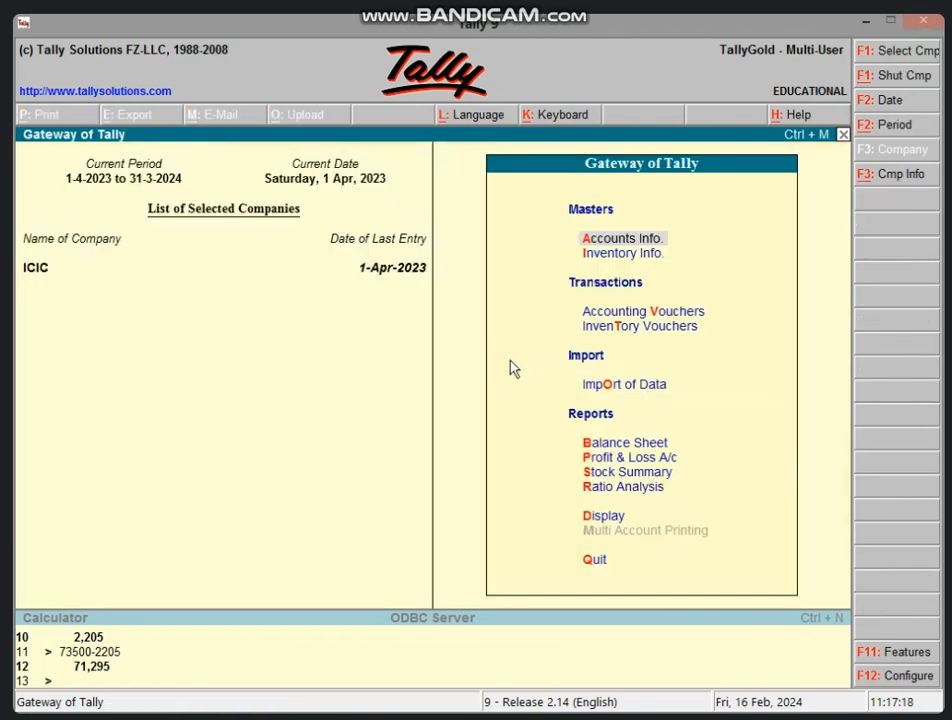
pyautogui.press('b')
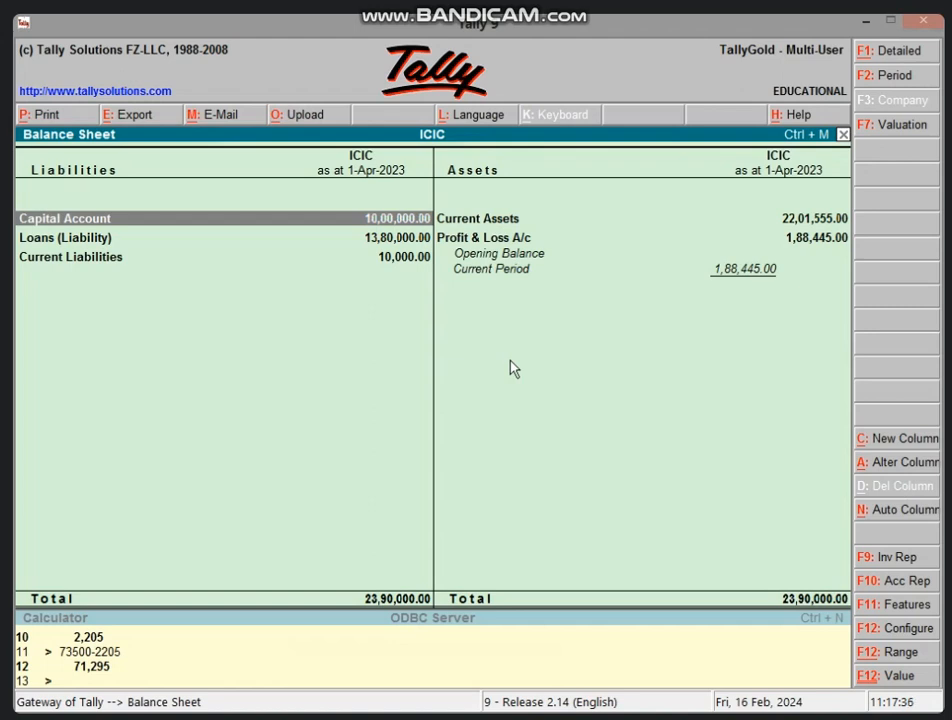
pyautogui.hotkey('alt', 'F1')
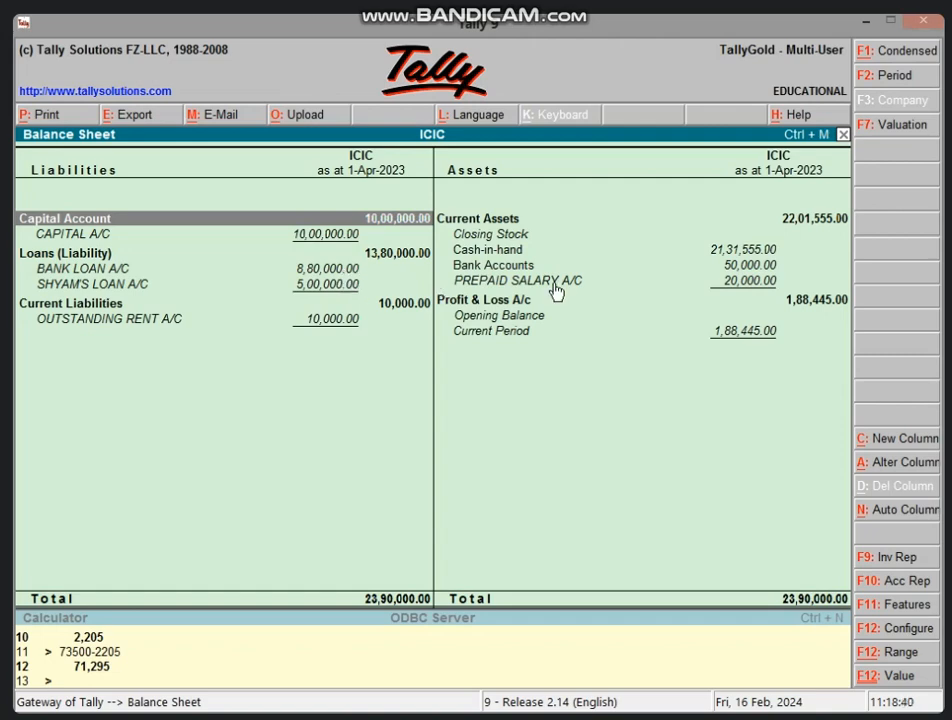
pyautogui.press('Escape')
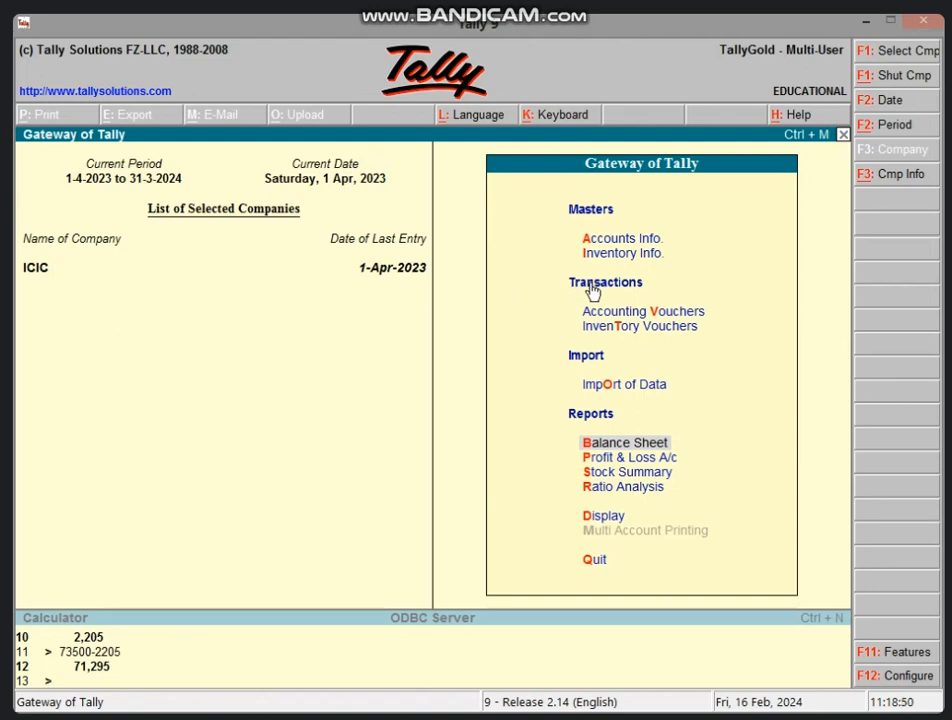
pyautogui.press('p')
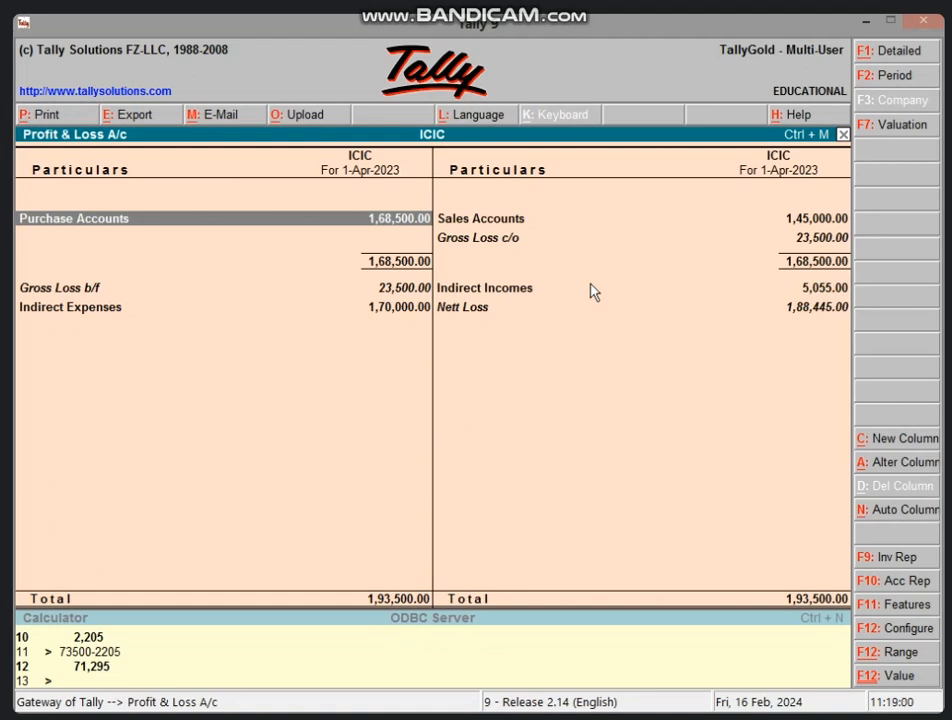
pyautogui.press('Escape')
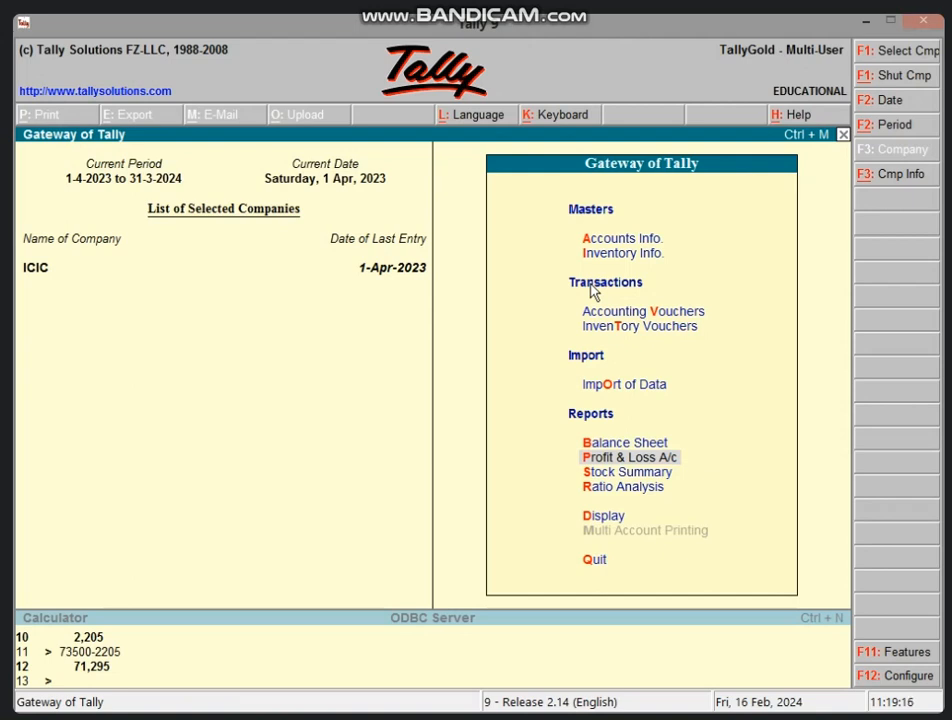
# - Record a Payment voucher debiting PREPAID SALARY A/C and crediting Cash with 2,000, without a narration
pyautogui.press('v')
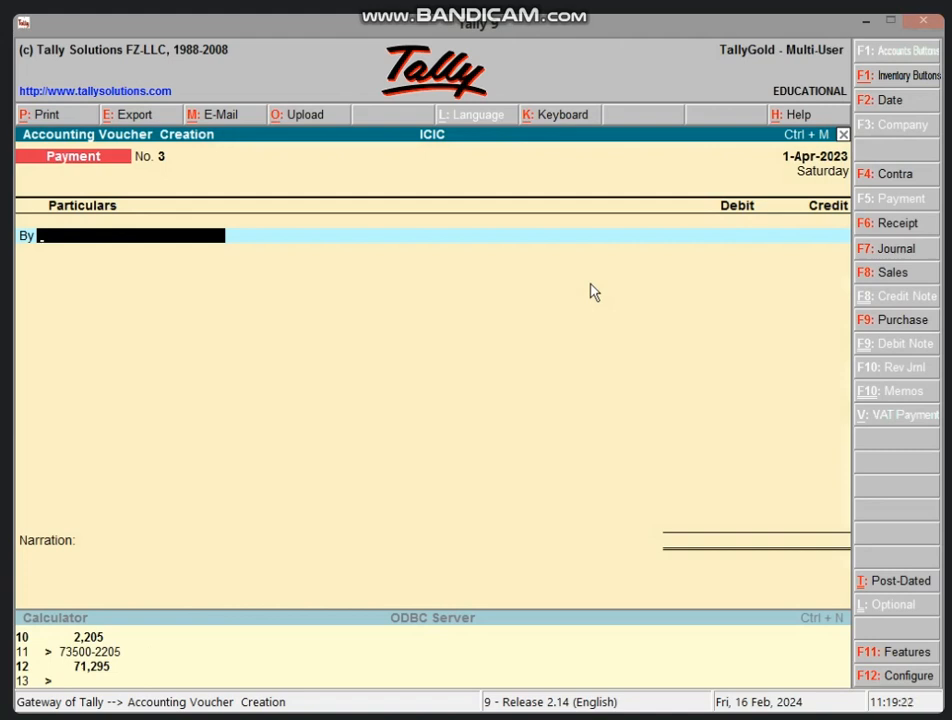
pyautogui.write('PR')
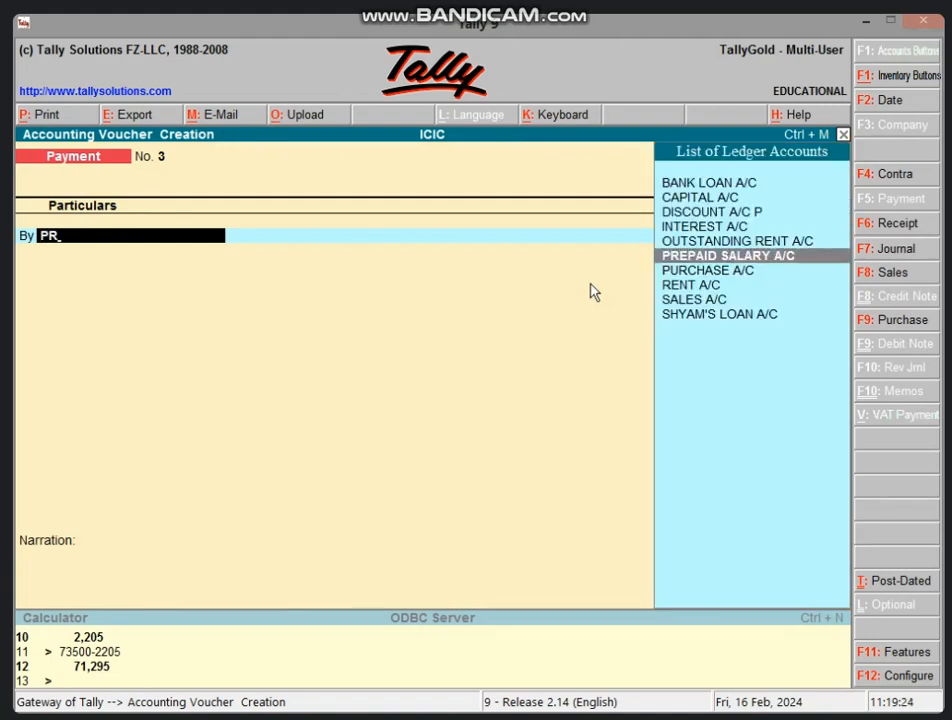
pyautogui.press('Return')
pyautogui.write('2000')
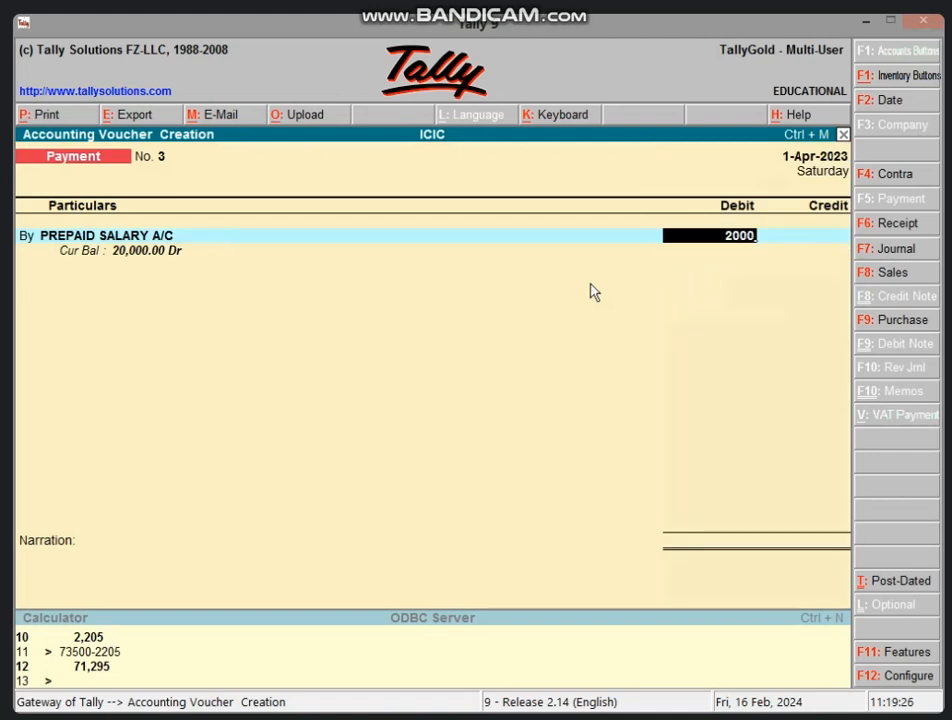
pyautogui.press('Return')
pyautogui.press('Return')
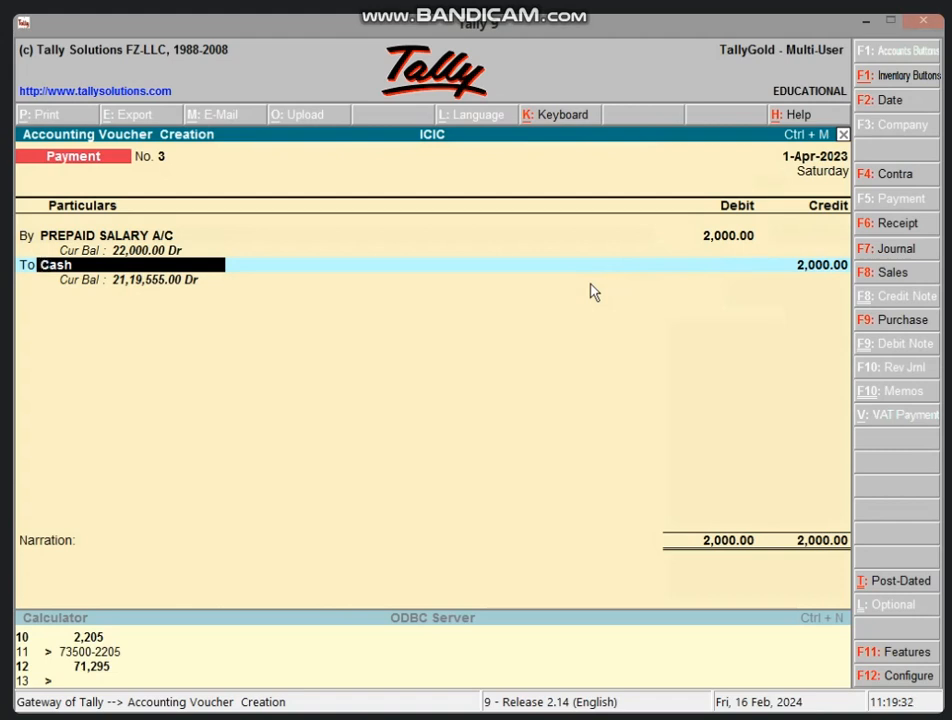
pyautogui.press('Return')
pyautogui.press('Return')
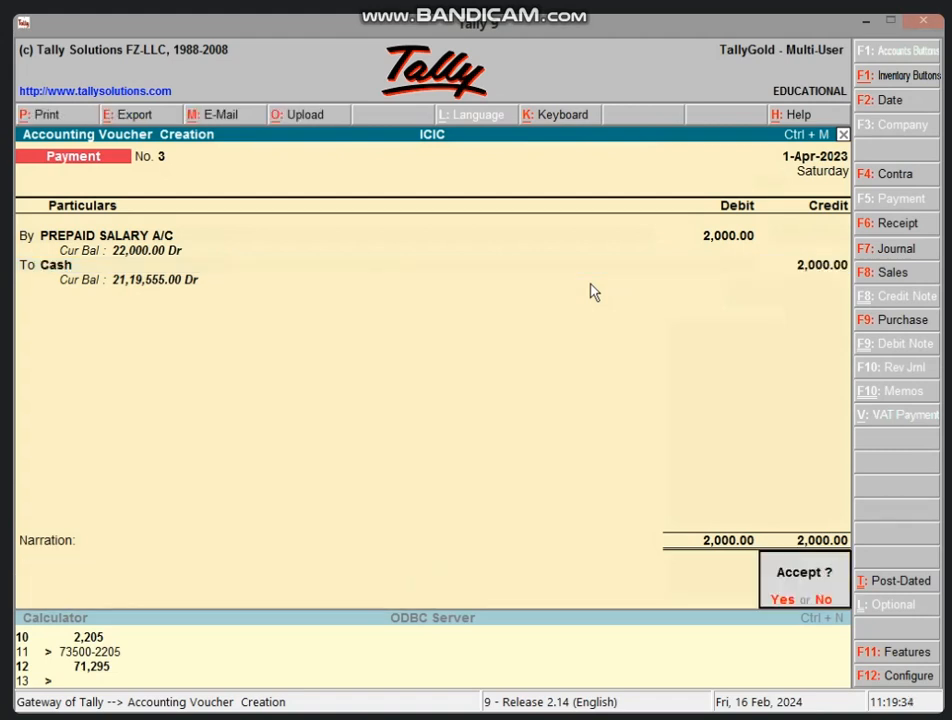
pyautogui.press('Return')
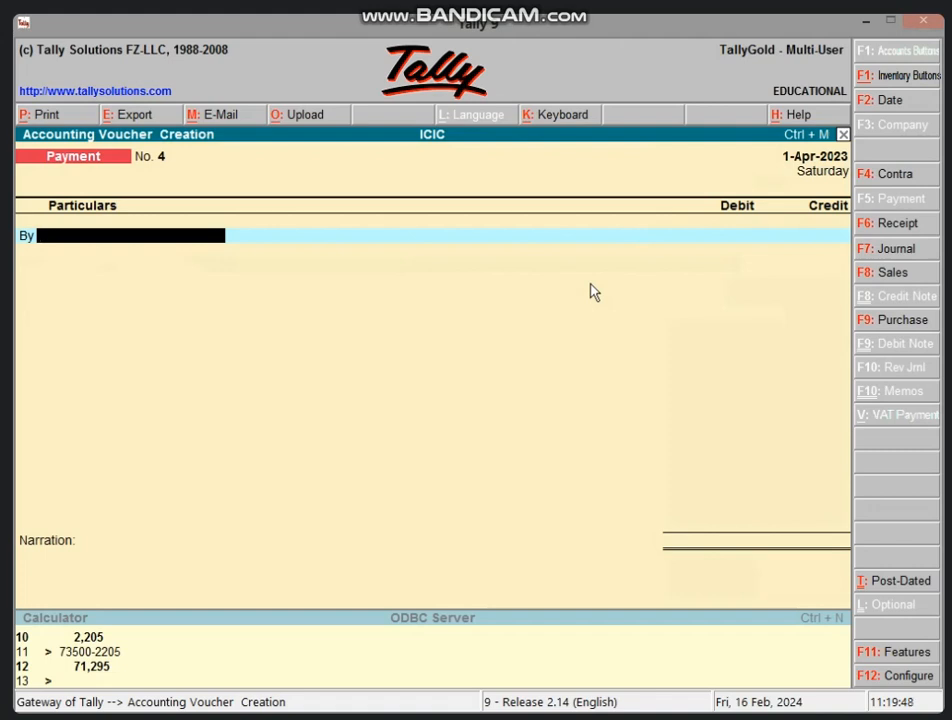
# - Record a Journal voucher debiting RENT A/C and crediting OUTSTANDING RENT A/C with 2,000, without a narration
pyautogui.press('F7')
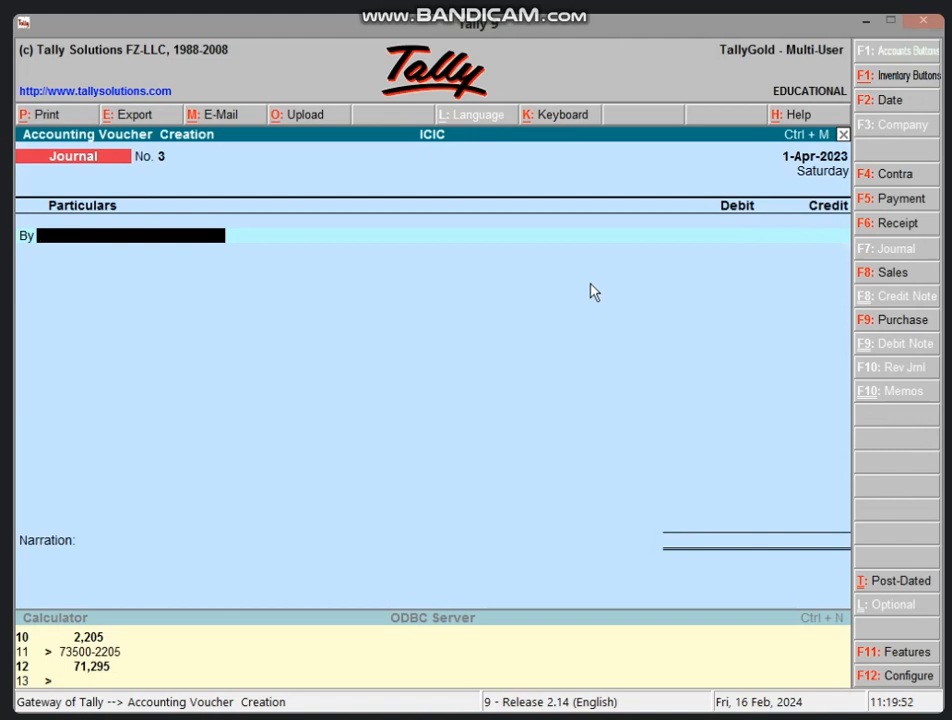
pyautogui.write('RE')
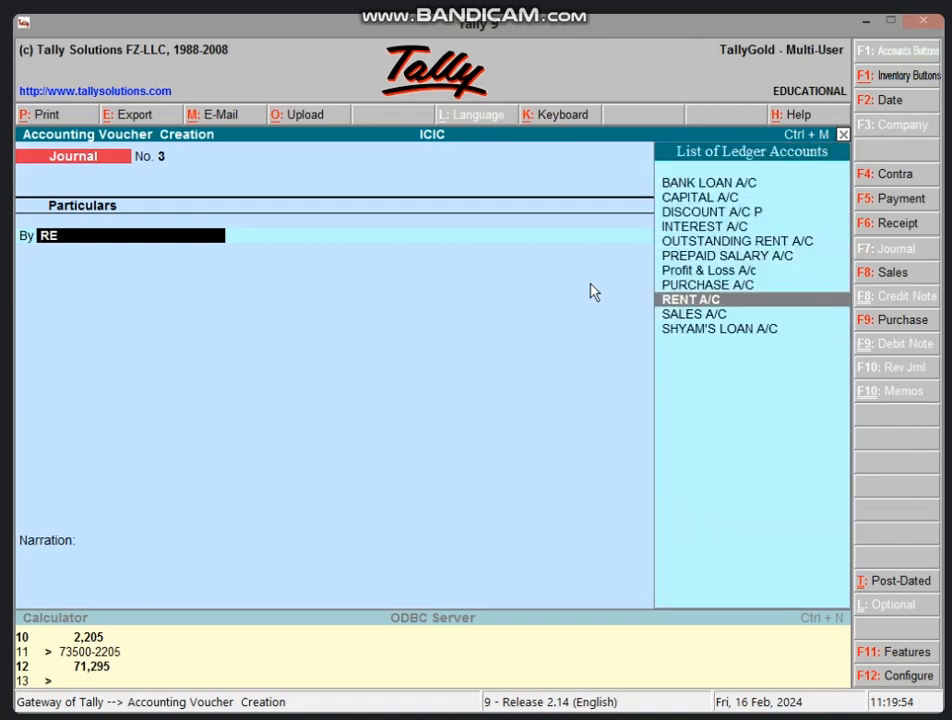
pyautogui.press('Return')
pyautogui.write('2000')
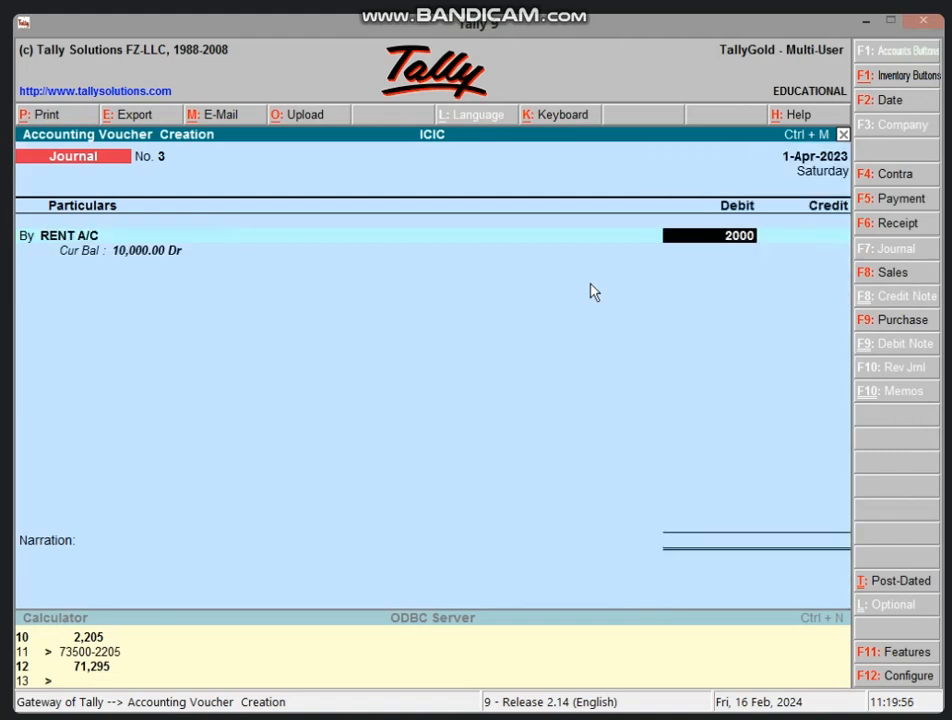
pyautogui.press('Return')
pyautogui.press('Return')
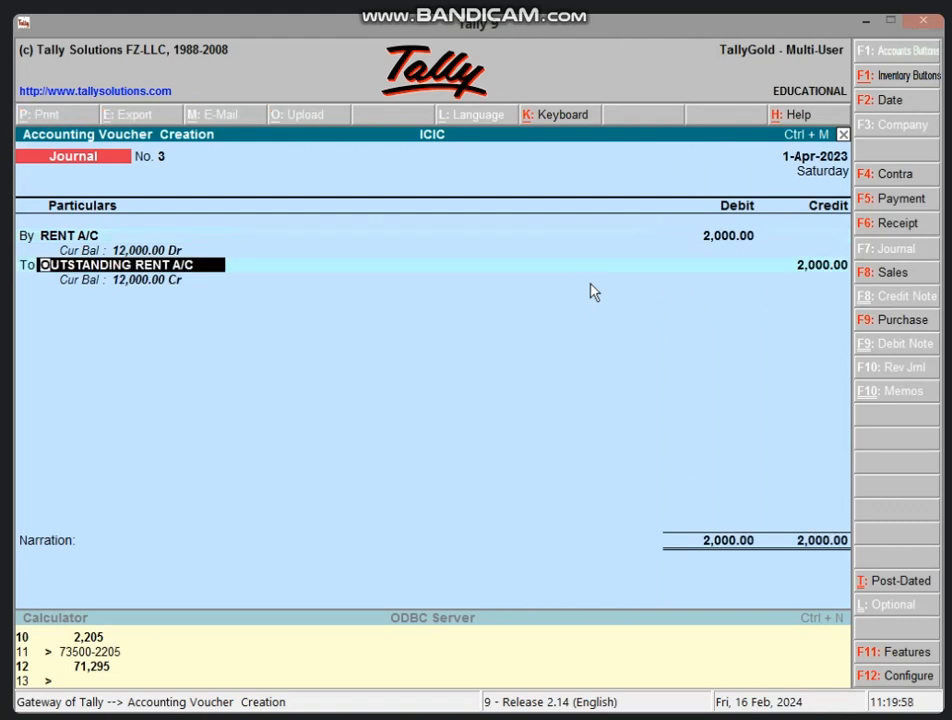
pyautogui.press('Return')
pyautogui.press('Return')
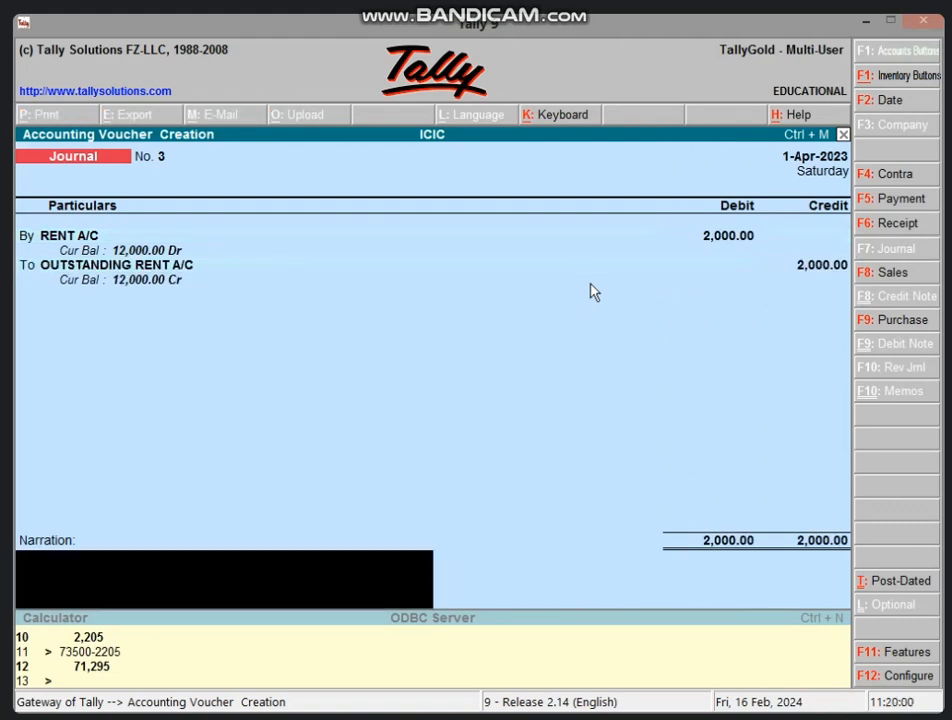
pyautogui.press('Return')
pyautogui.press('Return')
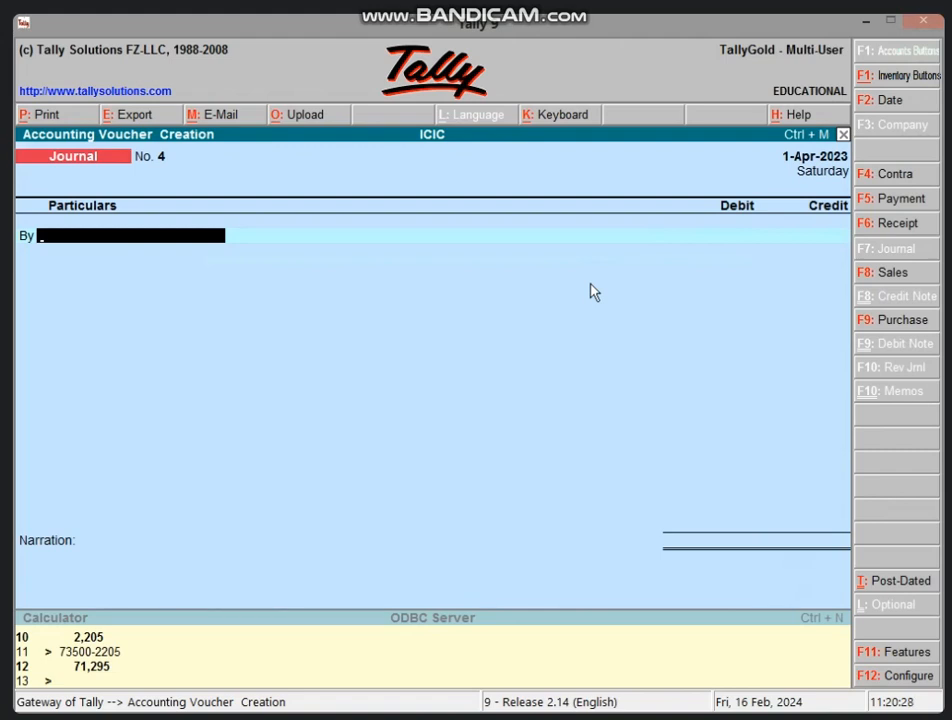
# - Record a Payment voucher debiting RENT A/C and crediting Cash with 10,000, without a narration
pyautogui.press('F5')
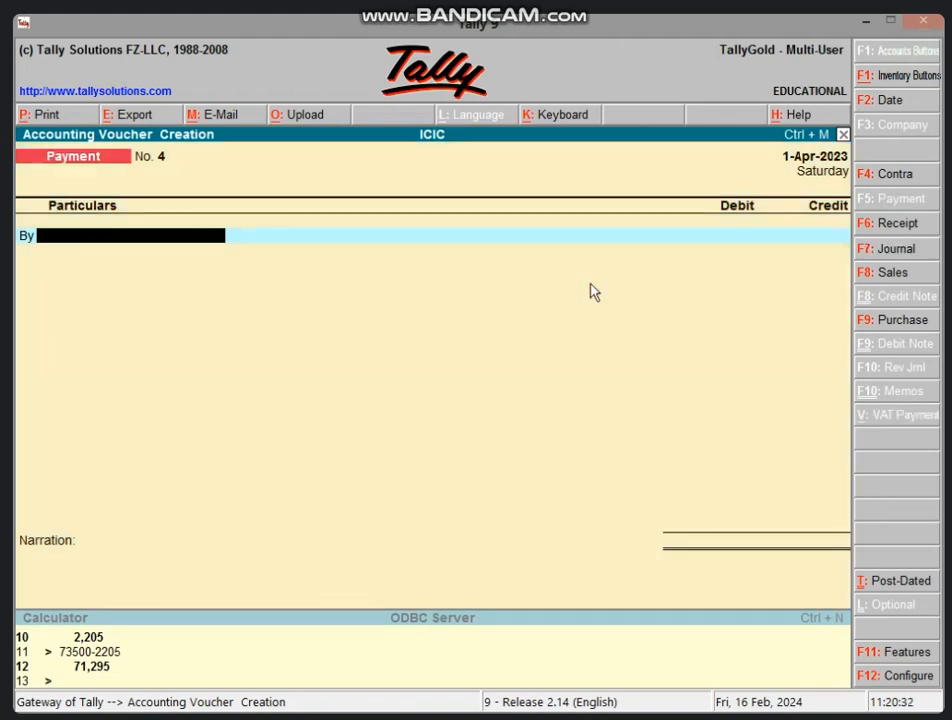
pyautogui.write('RE')
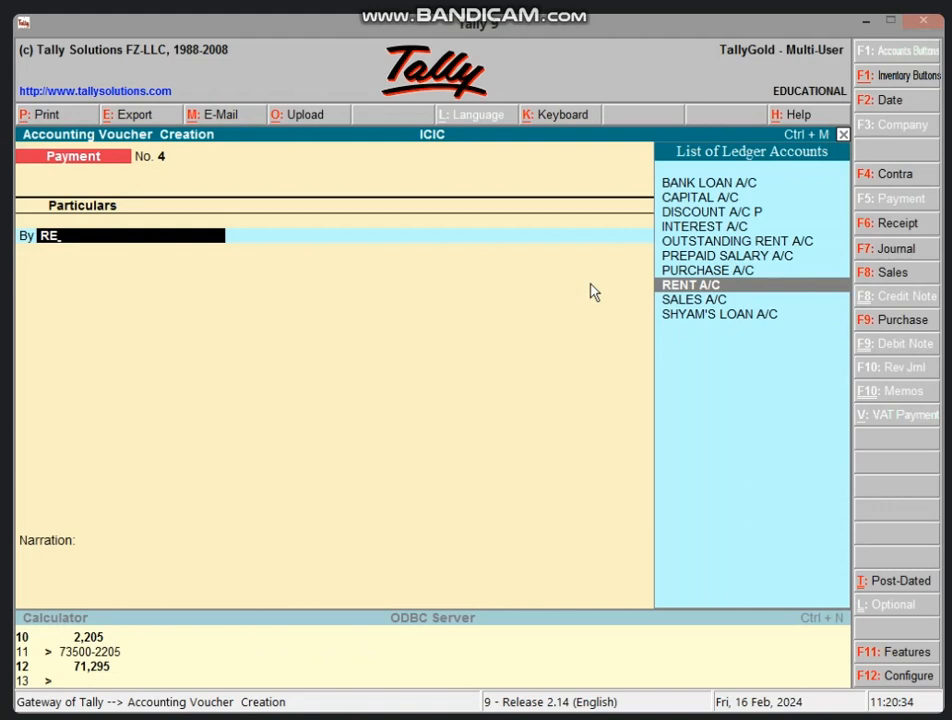
pyautogui.press('Return')
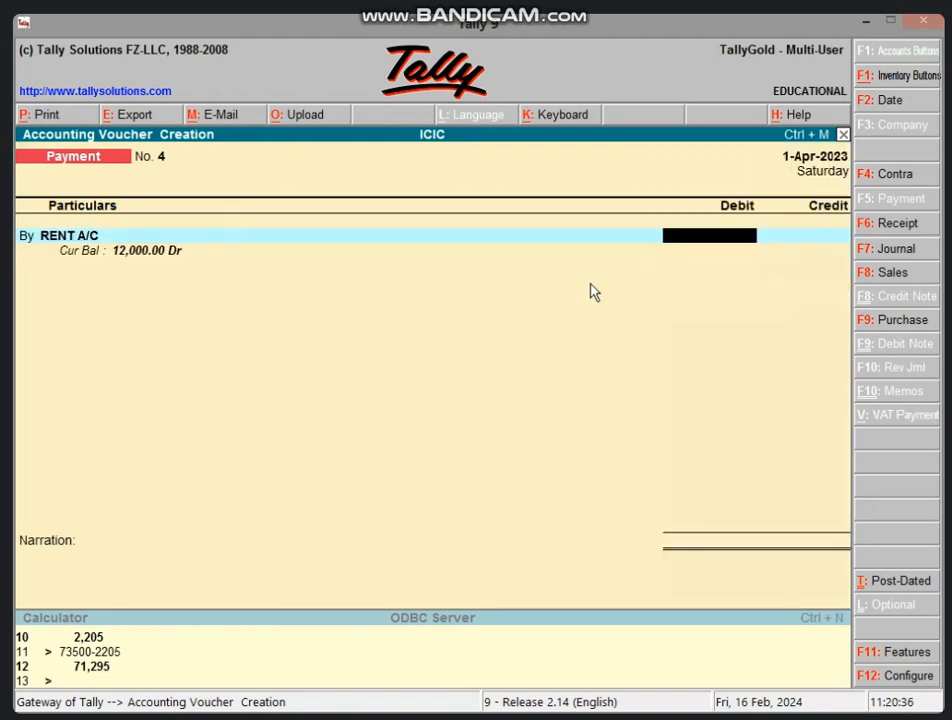
pyautogui.write('10000')
pyautogui.press('Return')
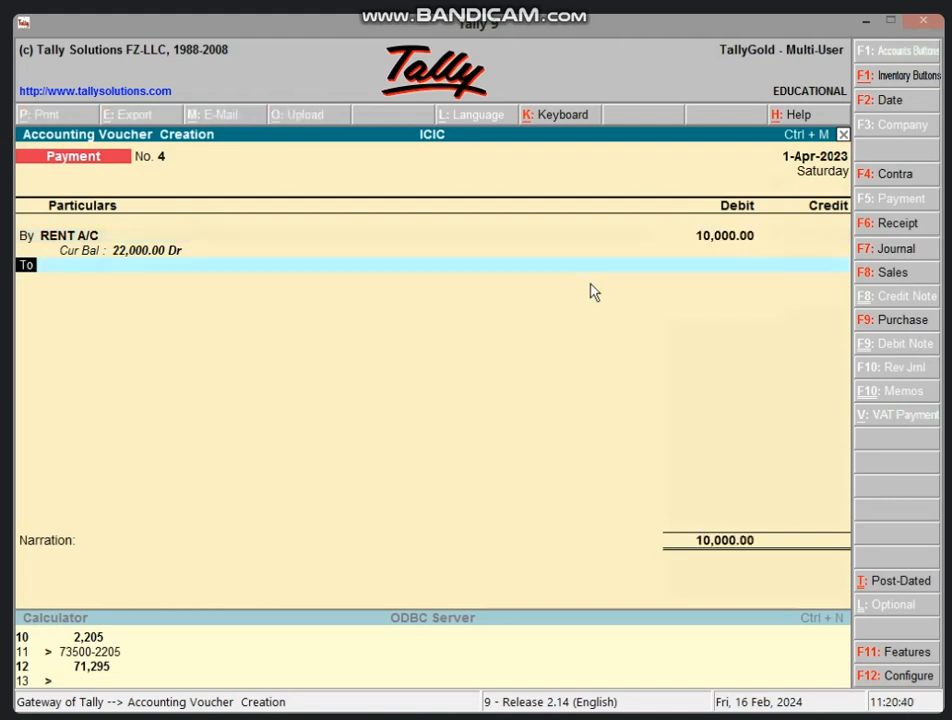
pyautogui.write('CAS')
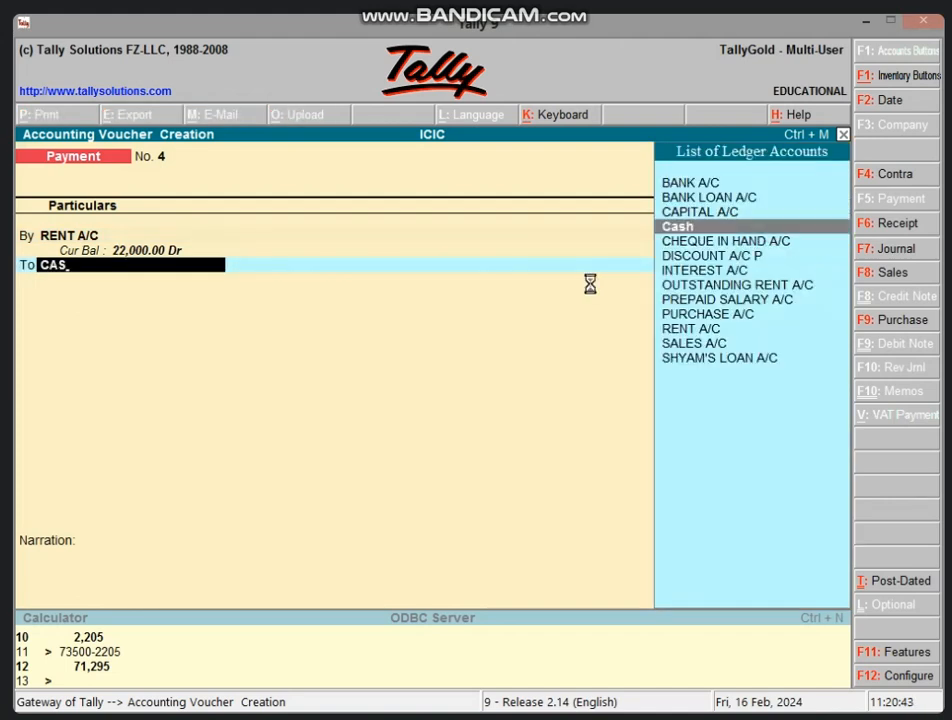
pyautogui.press('Return')
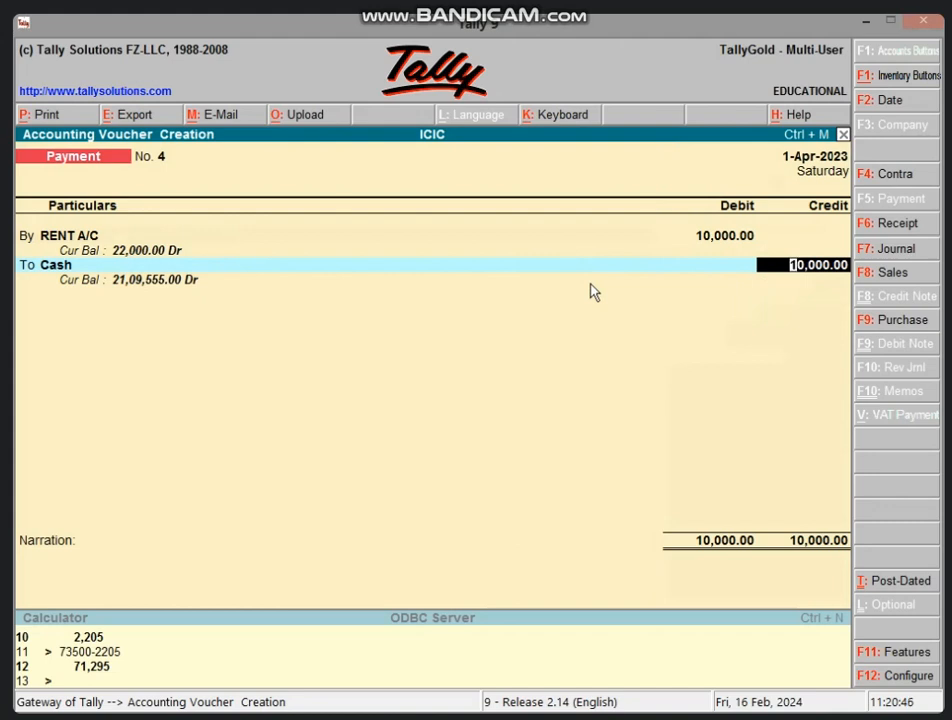
pyautogui.press('Return')
pyautogui.press('Return')
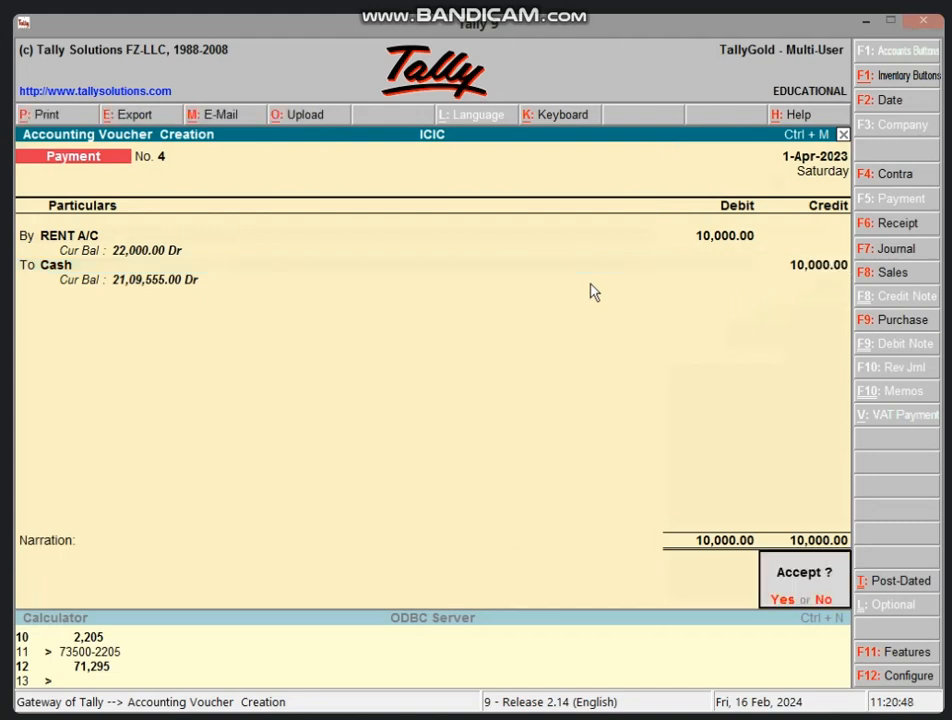
pyautogui.press('Return')
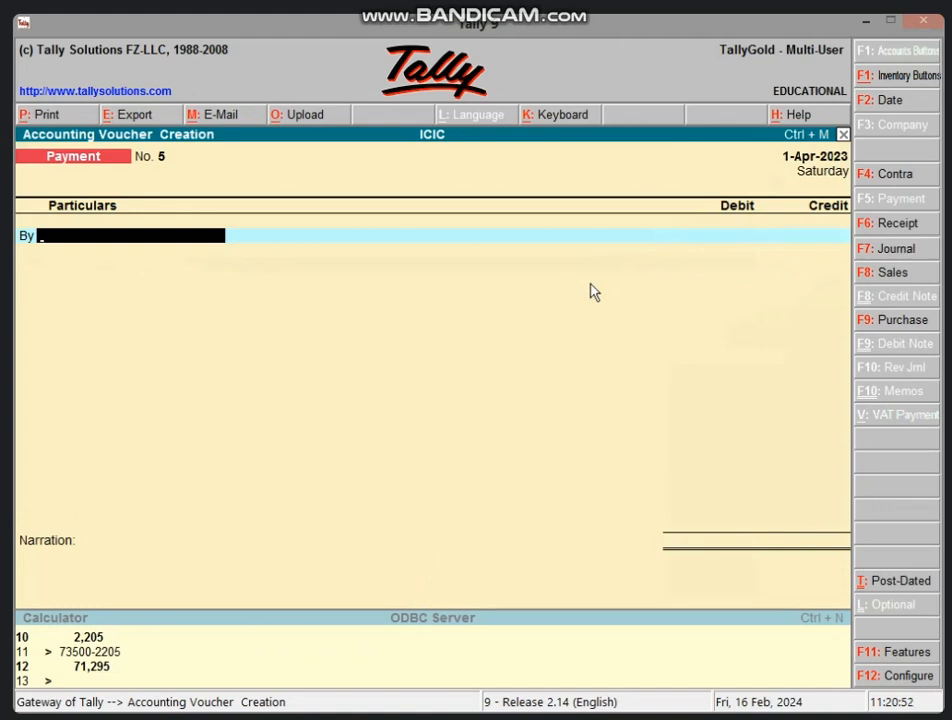
# - Record a Journal voucher debiting RENT A/C and crediting OUTSTANDING RENT A/C with 15,000, without a narration
pyautogui.press('F7')
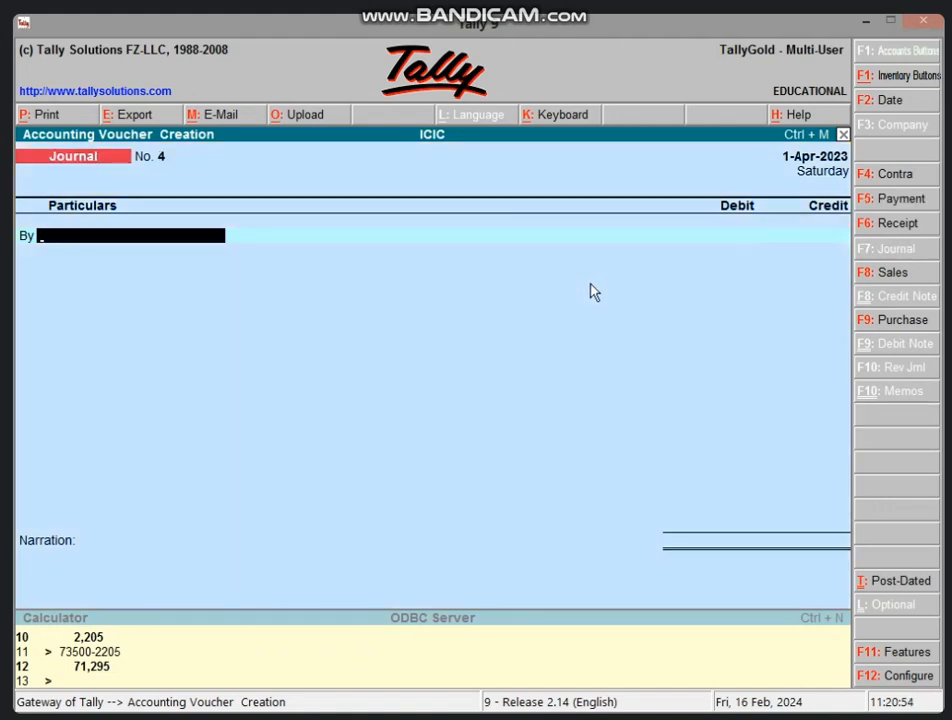
pyautogui.write('RE')
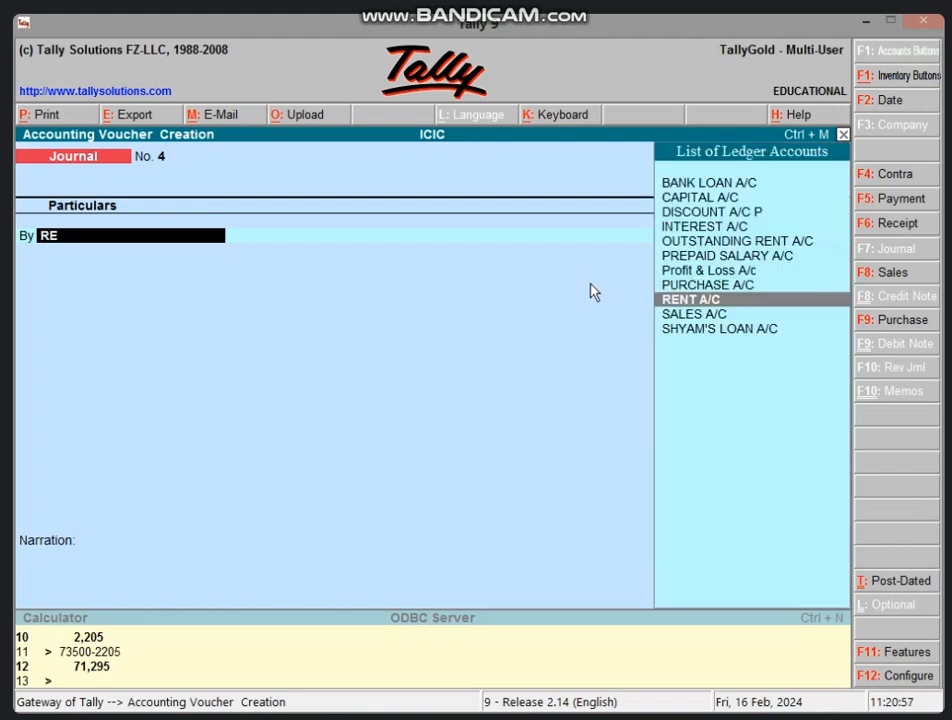
pyautogui.press('Return')
pyautogui.write('15000')
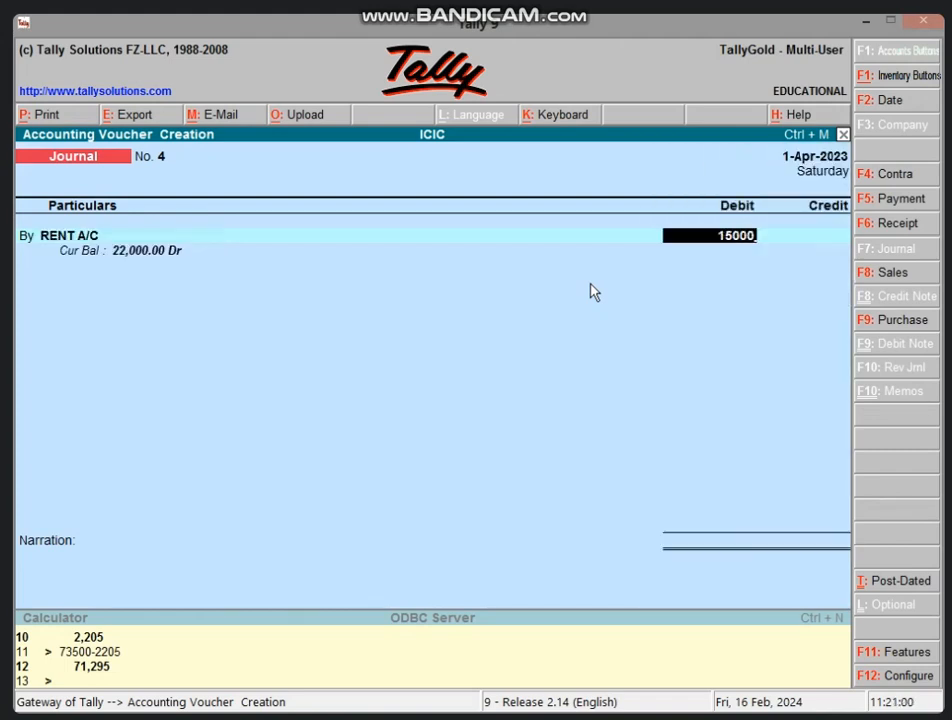
pyautogui.press('Return')
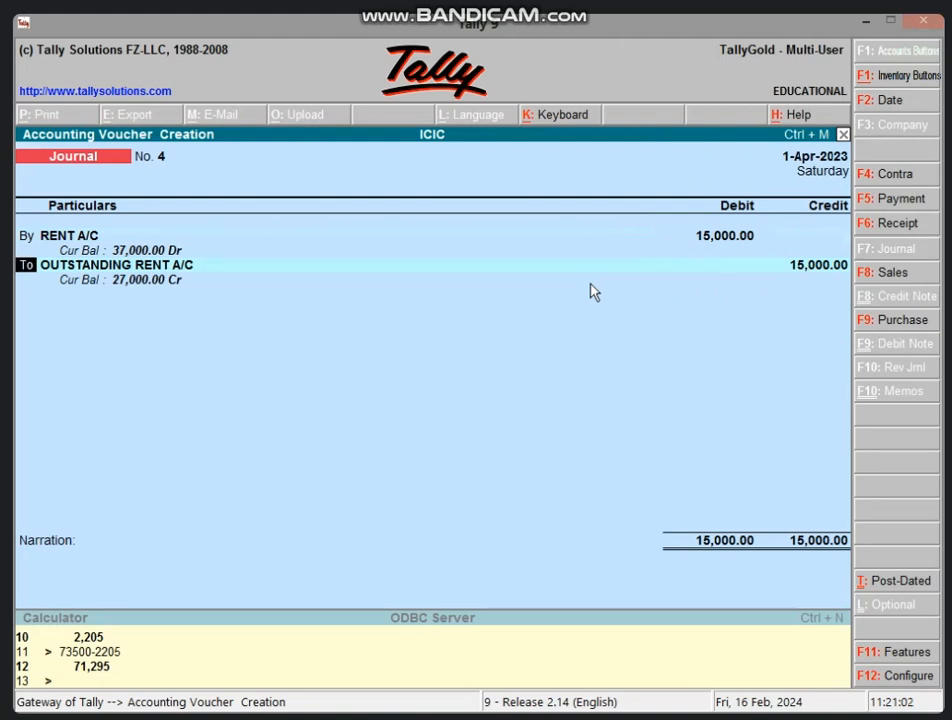
pyautogui.press('Return')
pyautogui.press('Return')
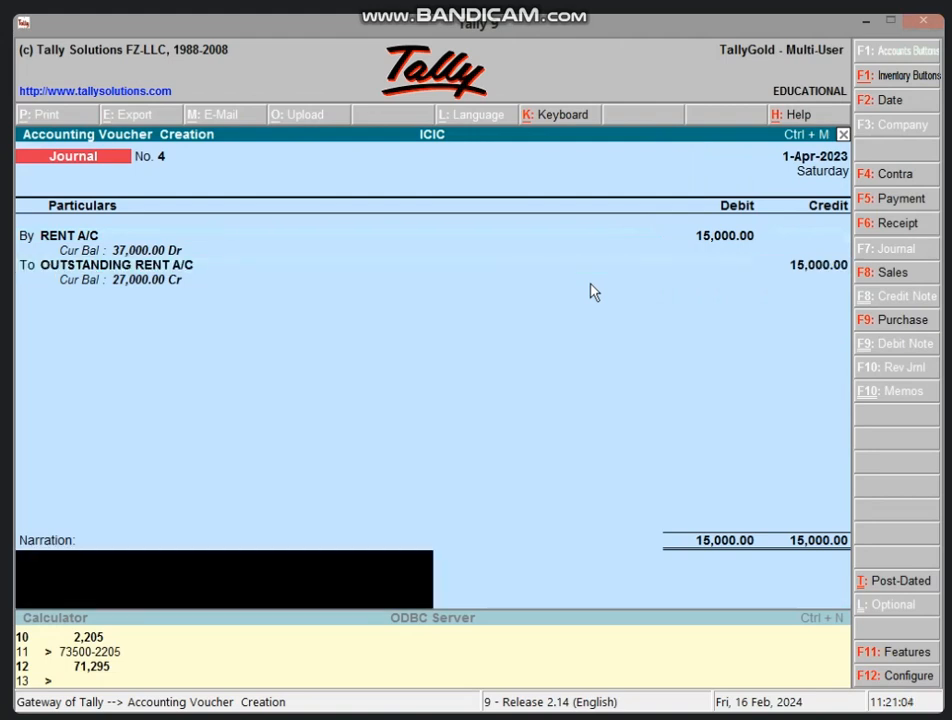
pyautogui.press('Return')
pyautogui.press('Return')
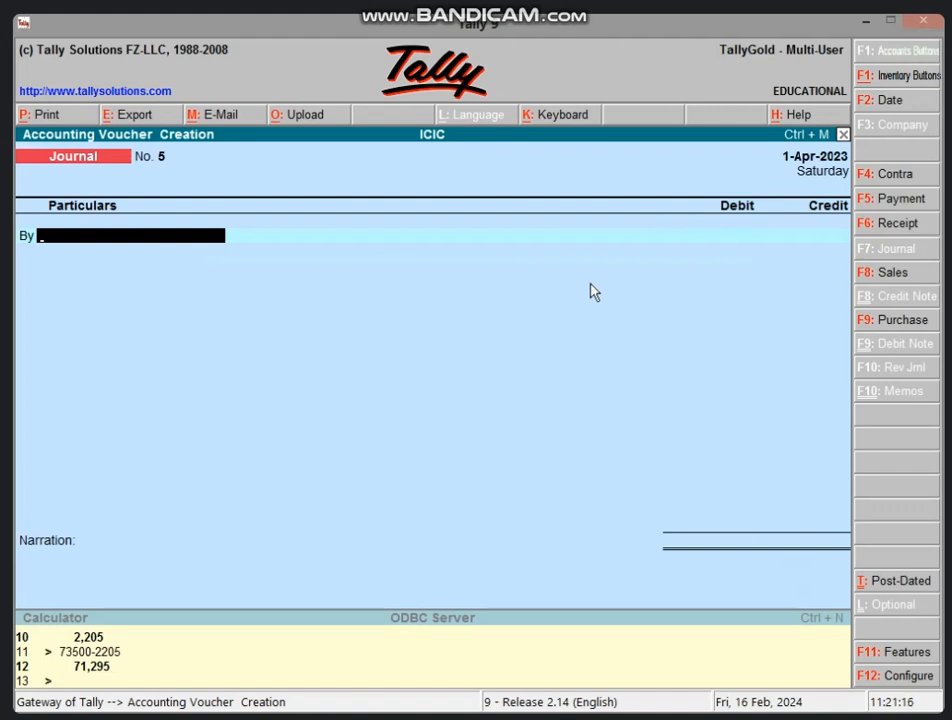
# - Start a Payment voucher and debit RENT A/C with 25,000
pyautogui.press('F5')
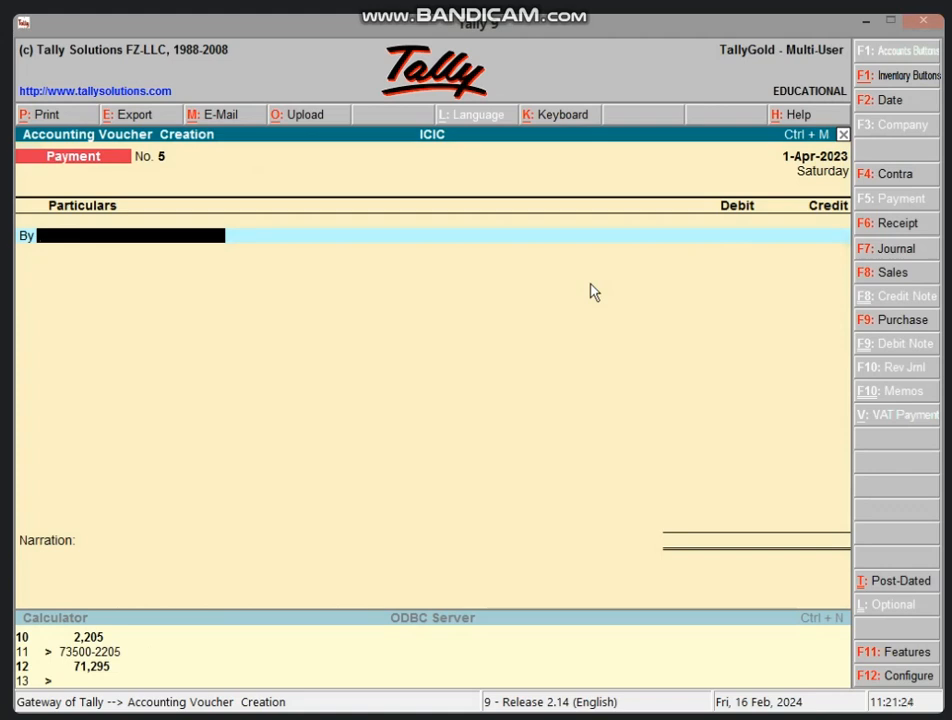
pyautogui.write('RE')
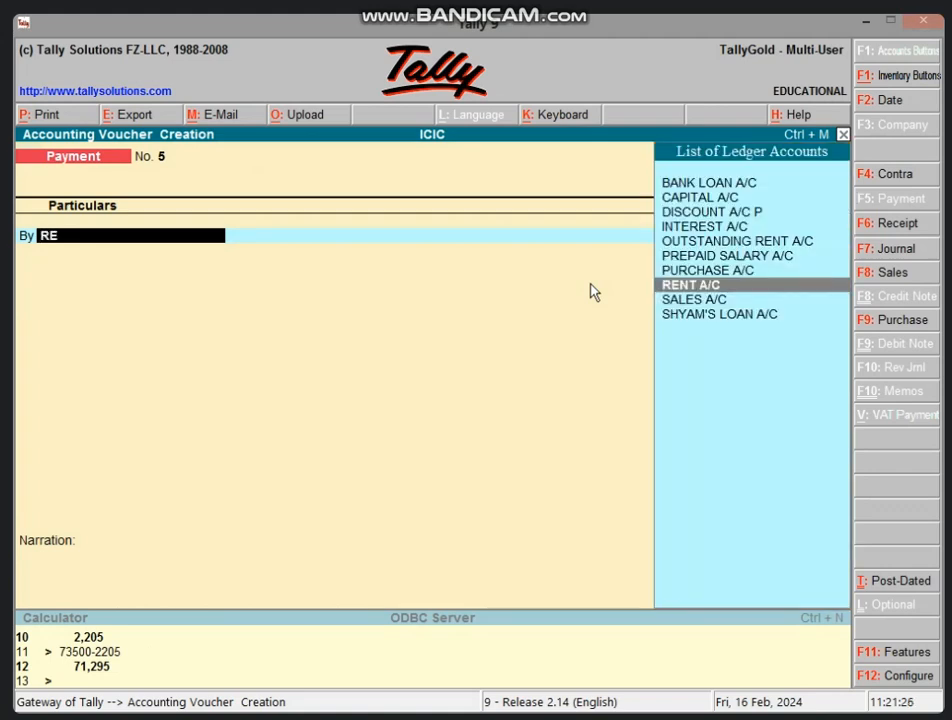
pyautogui.press('Return')
pyautogui.write('2500')
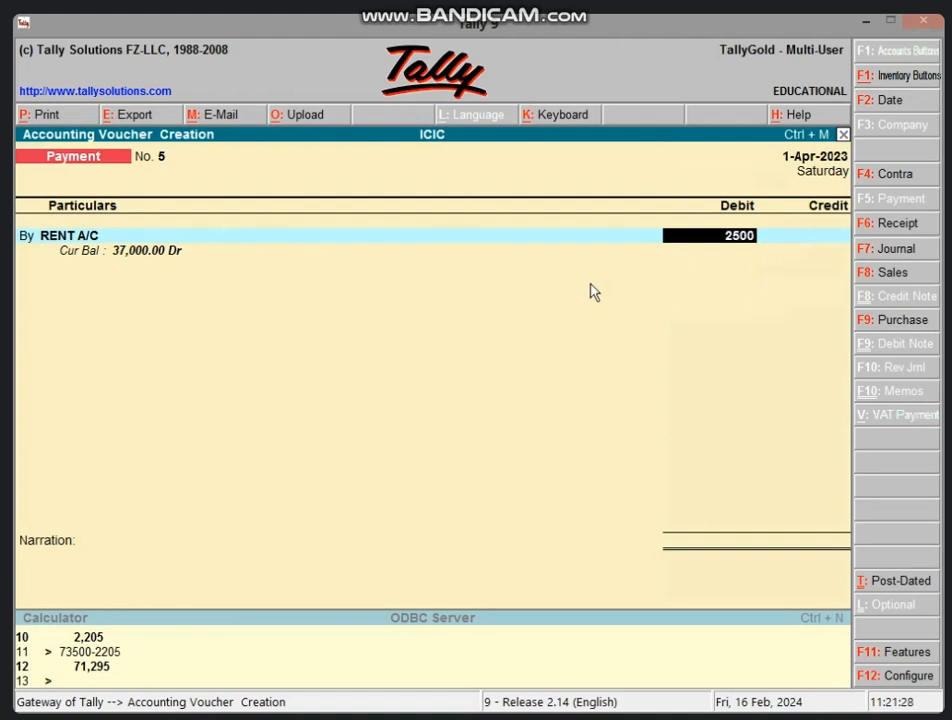
pyautogui.write('0')
pyautogui.press('Return')
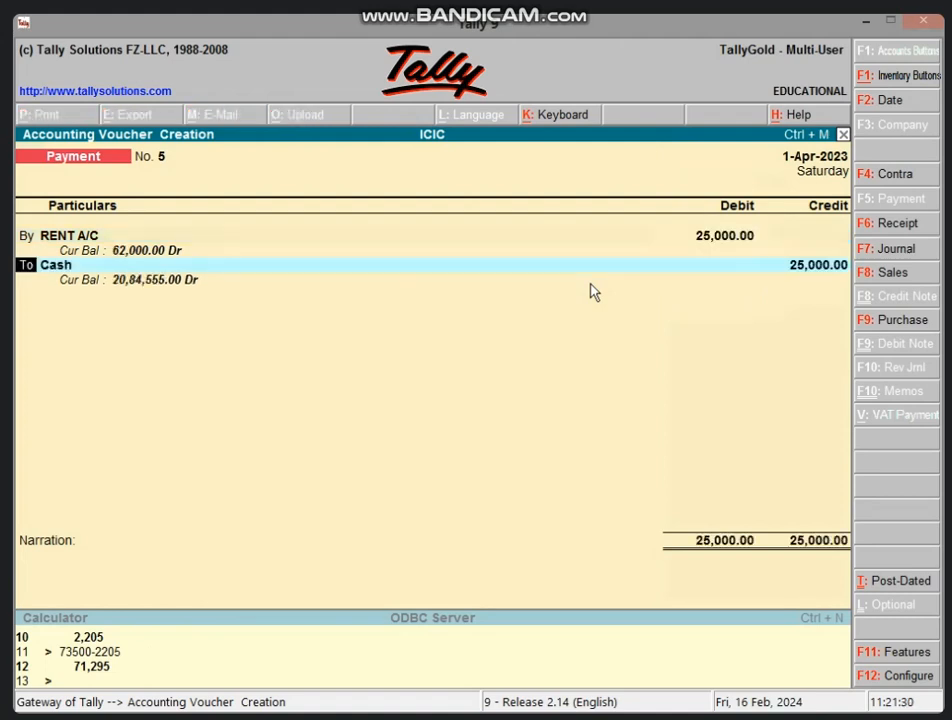
# - Credit Cash with 10,000 and OUTSTANDING RENT A/C with 15,000, accept the voucher without a narration, and return to the Gateway of Tally
pyautogui.press('Return')
pyautogui.press('Return')
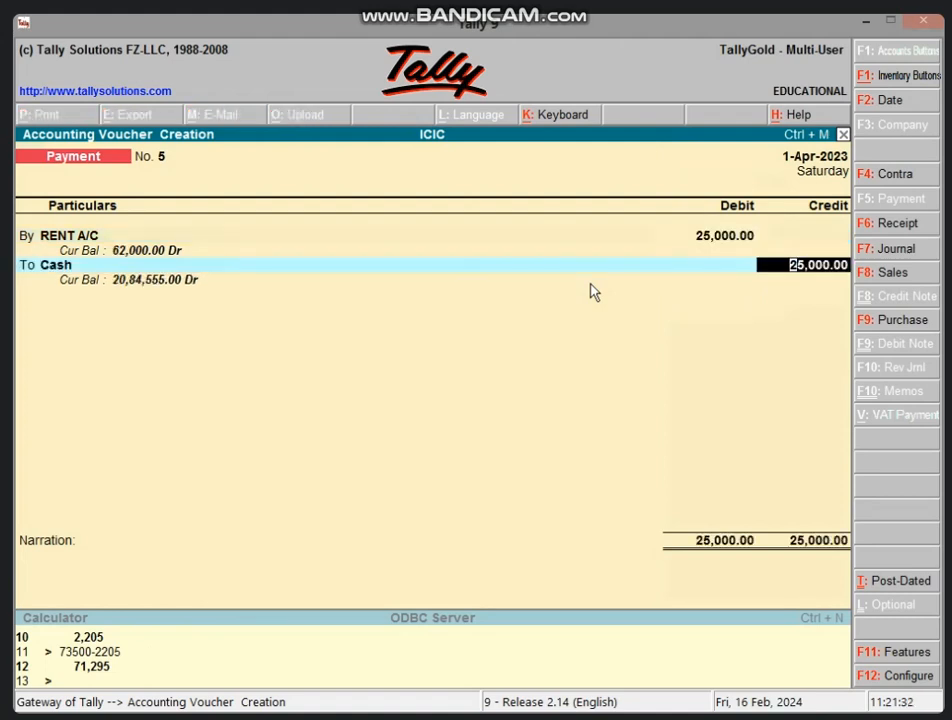
pyautogui.write('10,000')
pyautogui.press('Return')
pyautogui.press('Return')
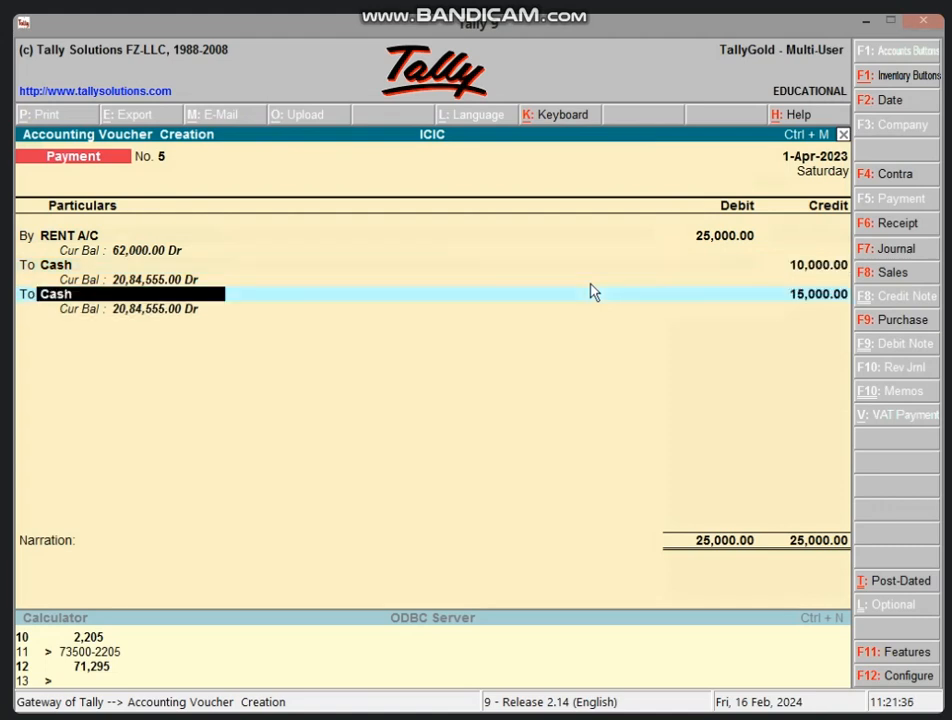
pyautogui.write('OU')
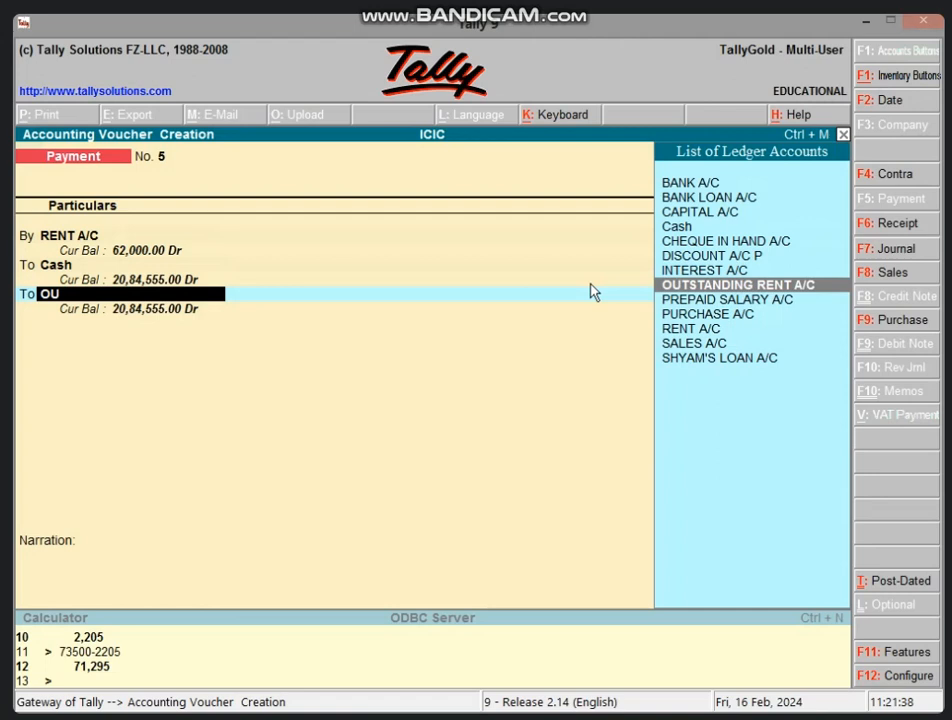
pyautogui.press('Return')
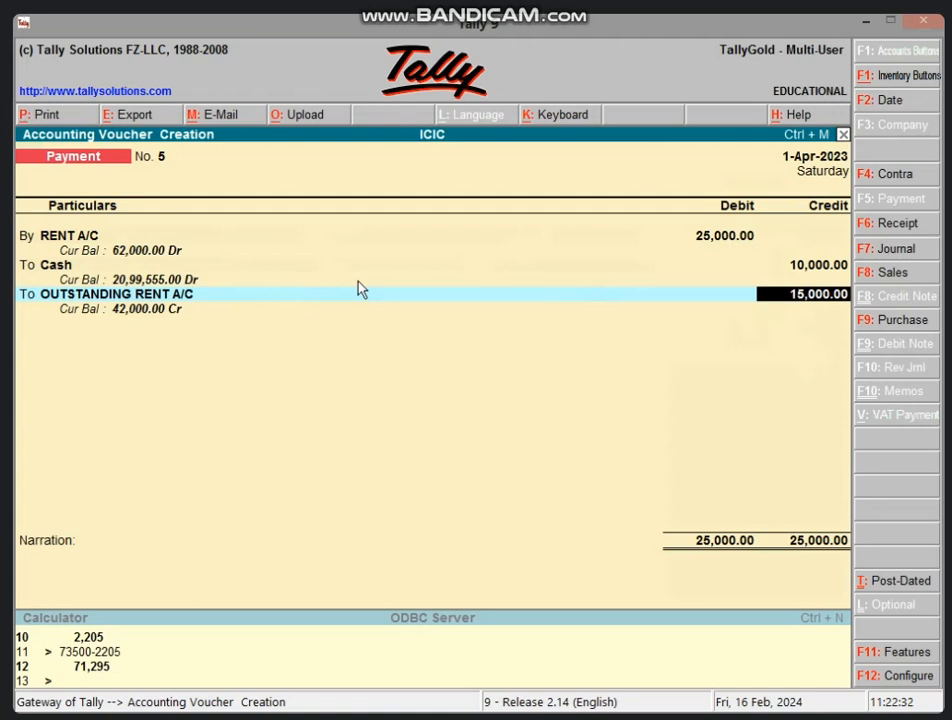
pyautogui.press('Return')
pyautogui.press('Return')
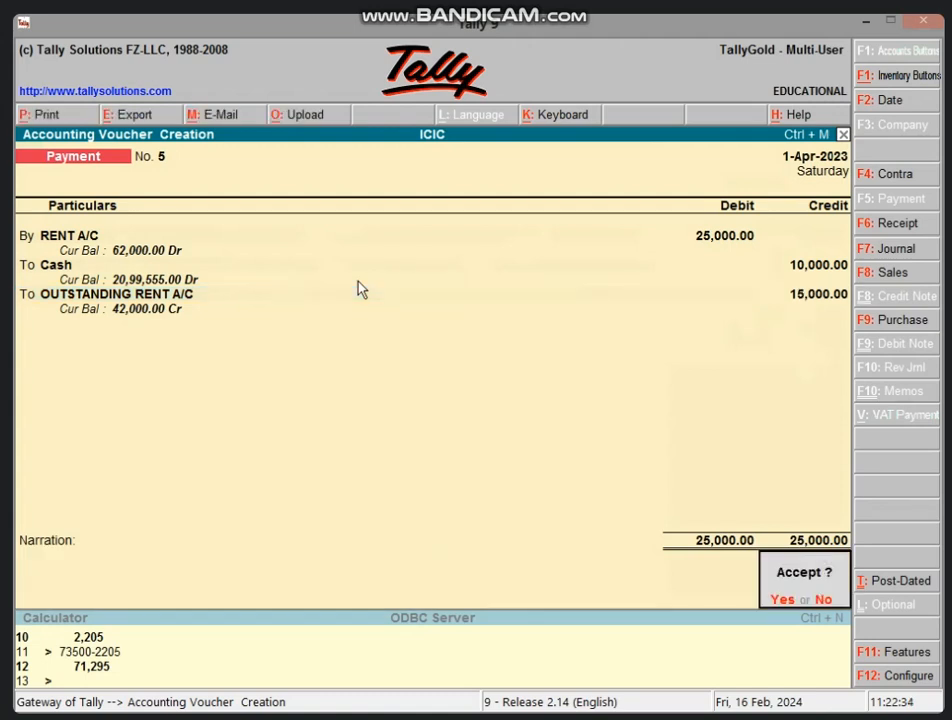
pyautogui.press('Return')
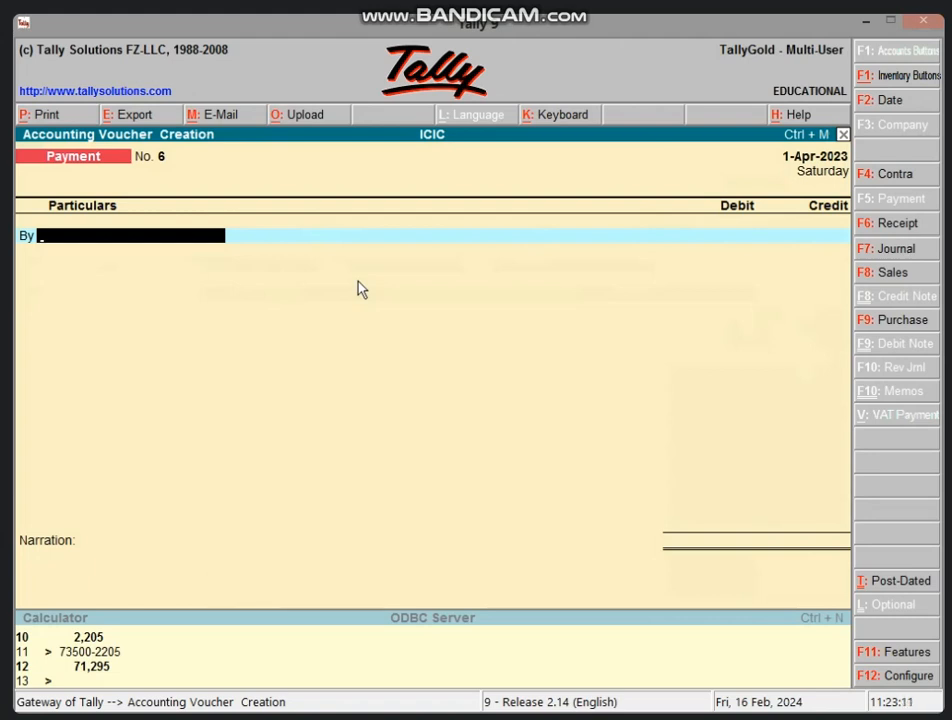
pyautogui.press('Escape')
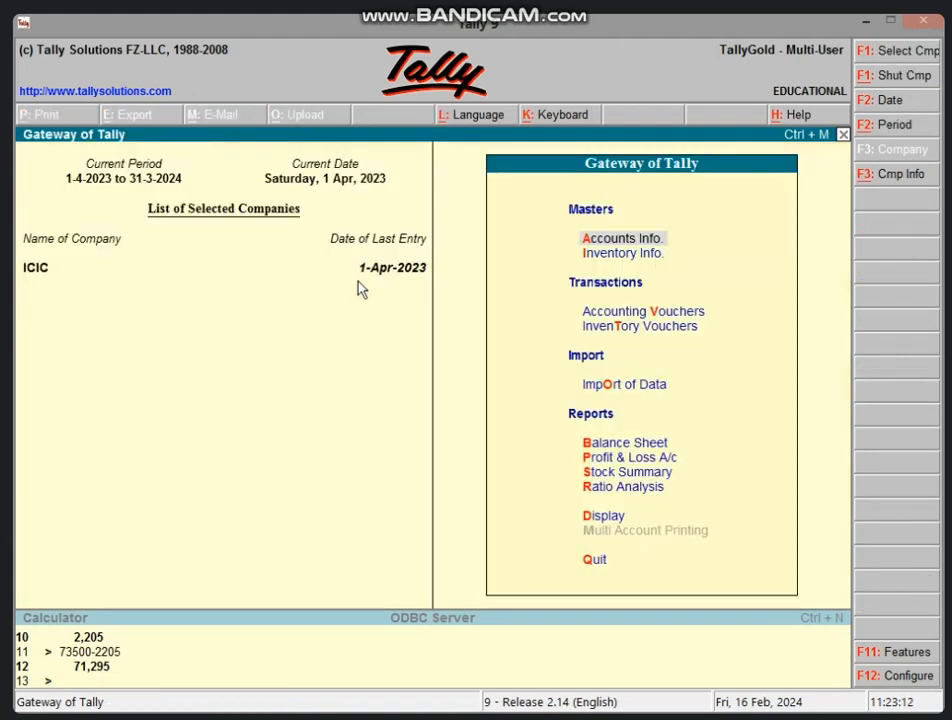